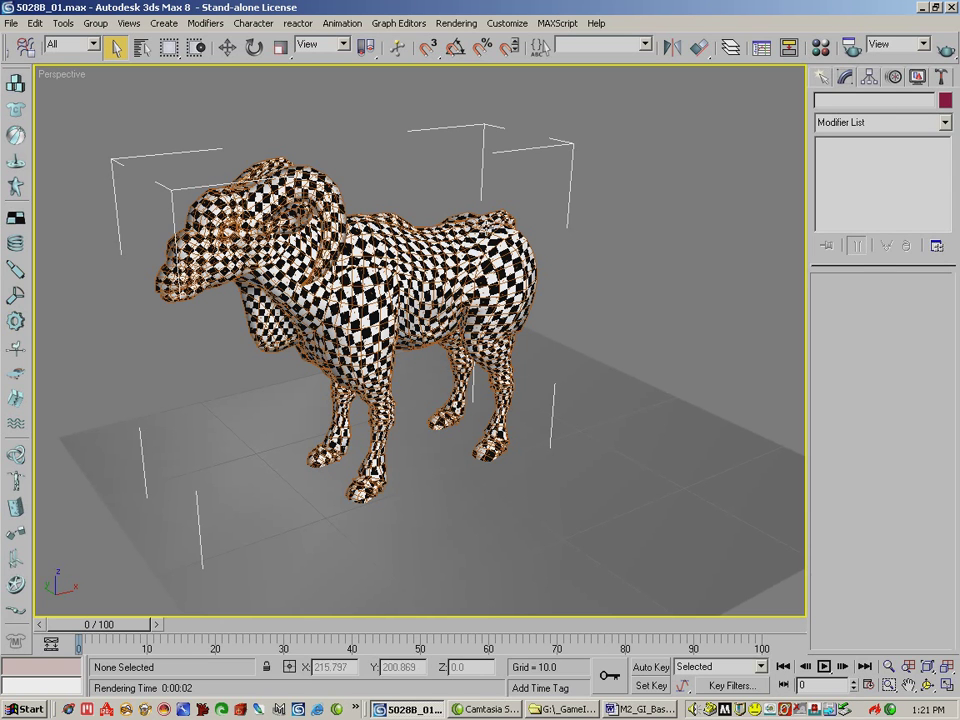
Open the UV editor for the checkered goat model, examine its UV layout, and close the editor.
left_click(444, 244)
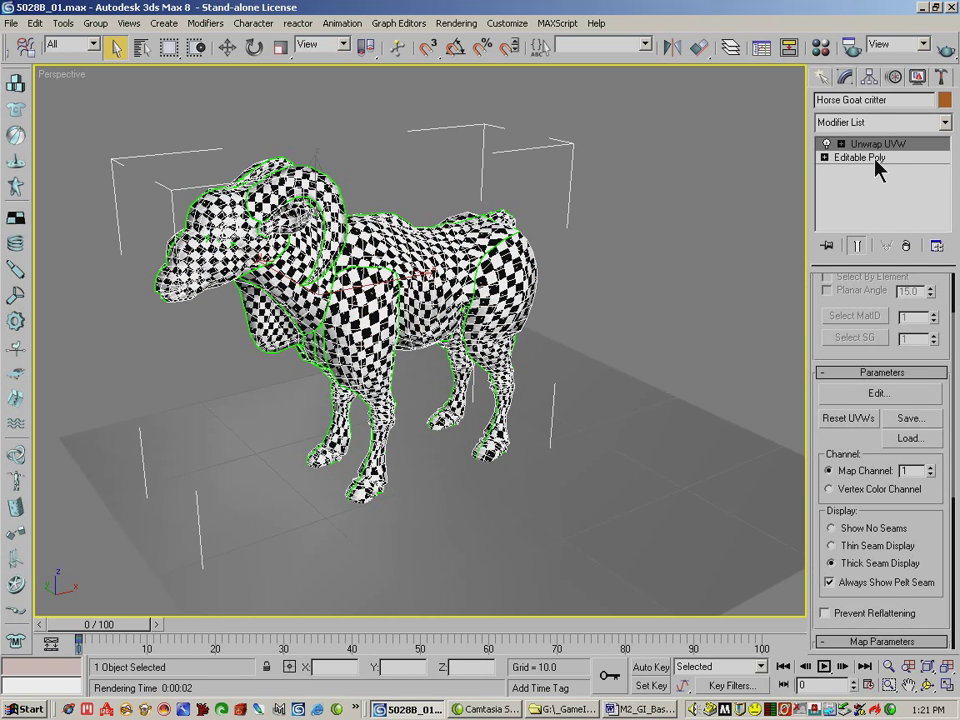
left_click(824, 393)
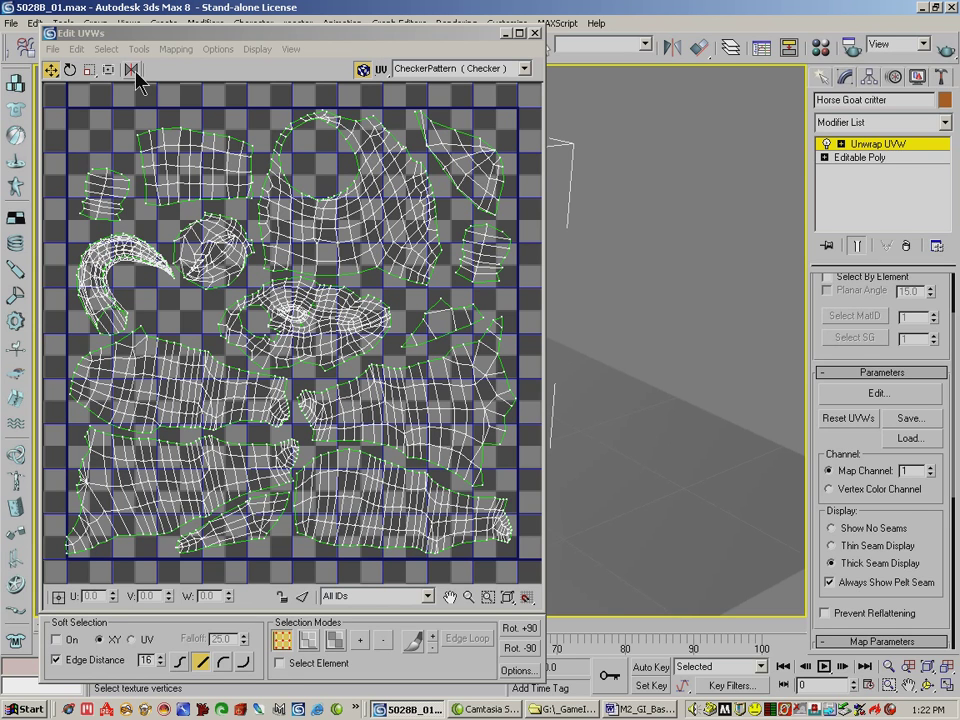
left_click_drag(136, 71, 170, 68)
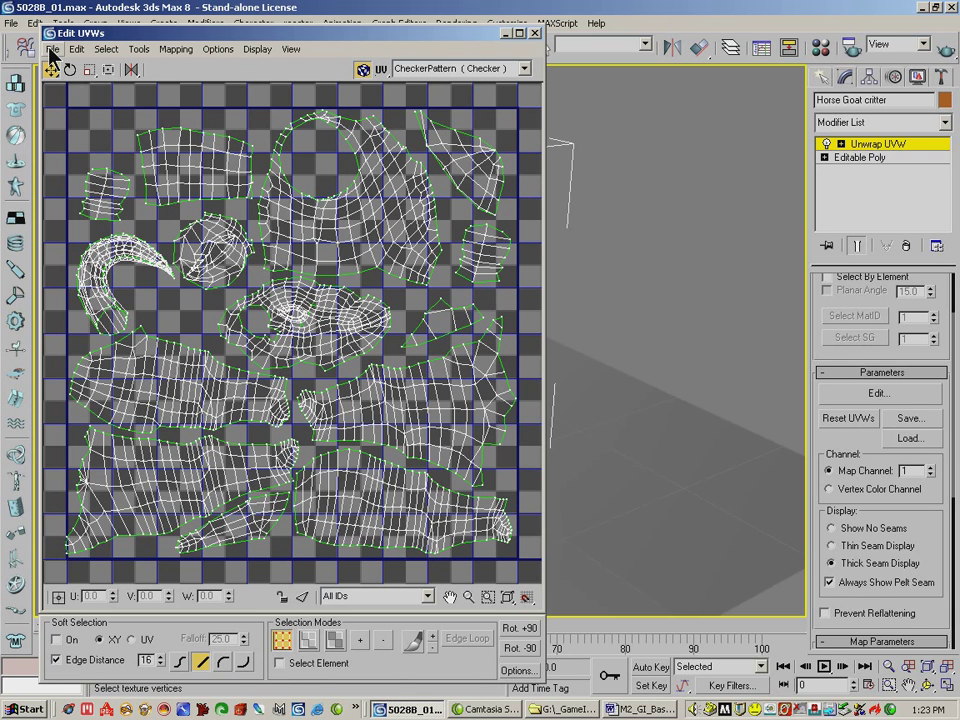
left_click(536, 33)
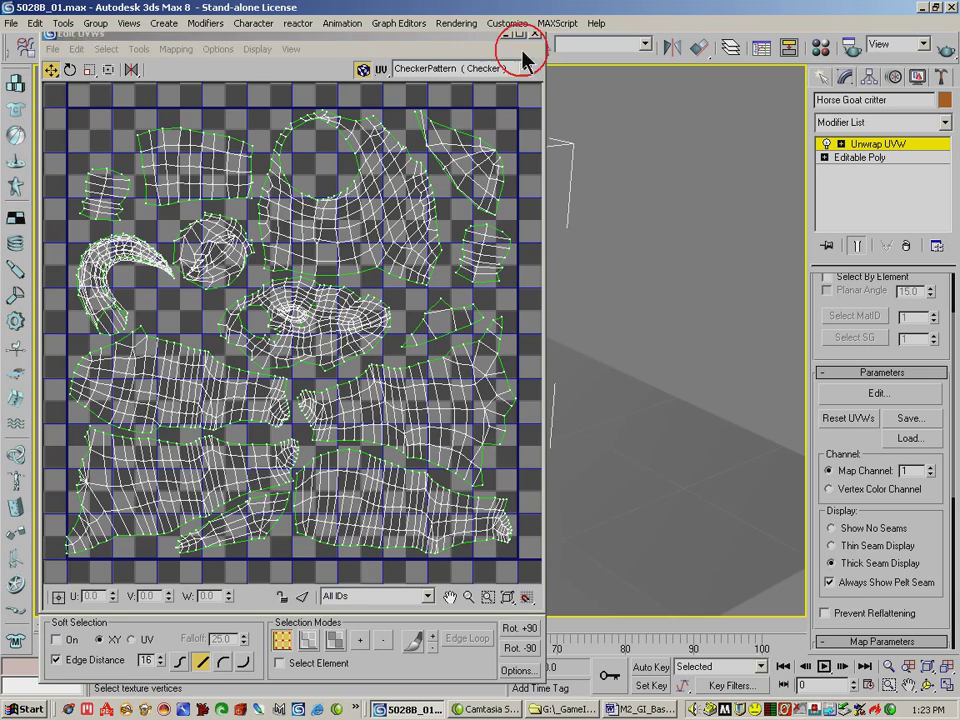
Open the scene file 5028B_02.max without saving changes to the current scene.
left_click(11, 24)
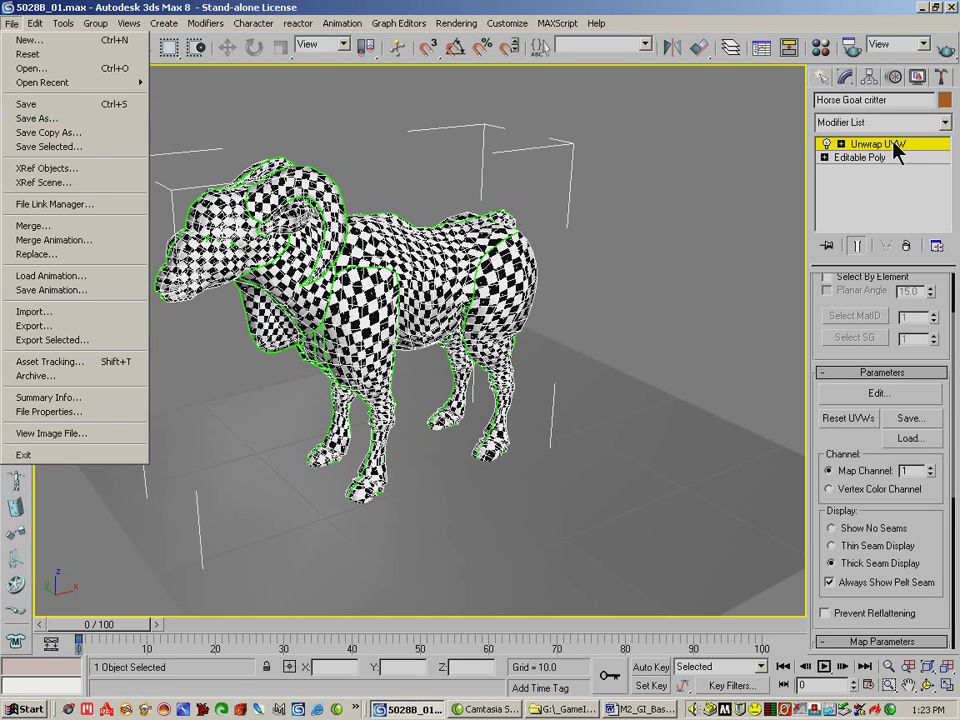
left_click(36, 68)
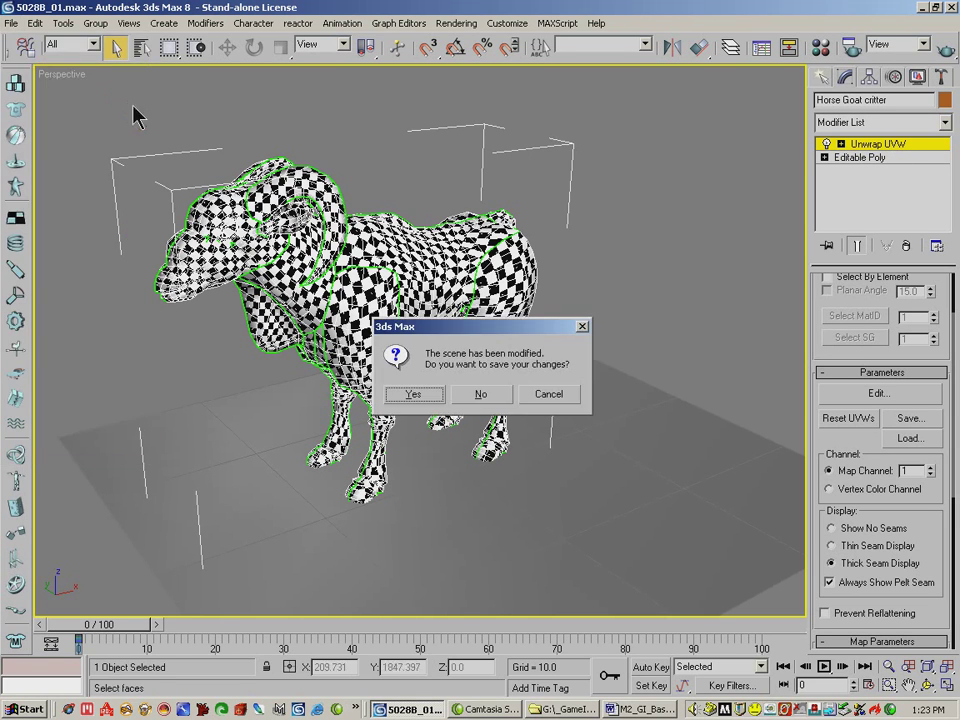
left_click(486, 395)
left_click(55, 128)
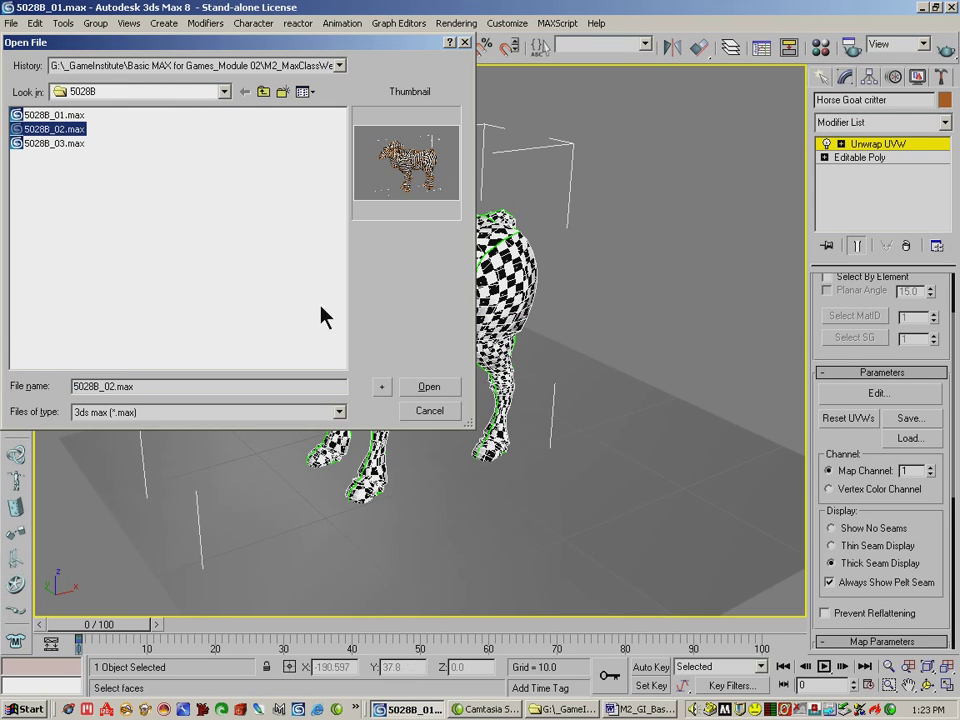
left_click(429, 387)
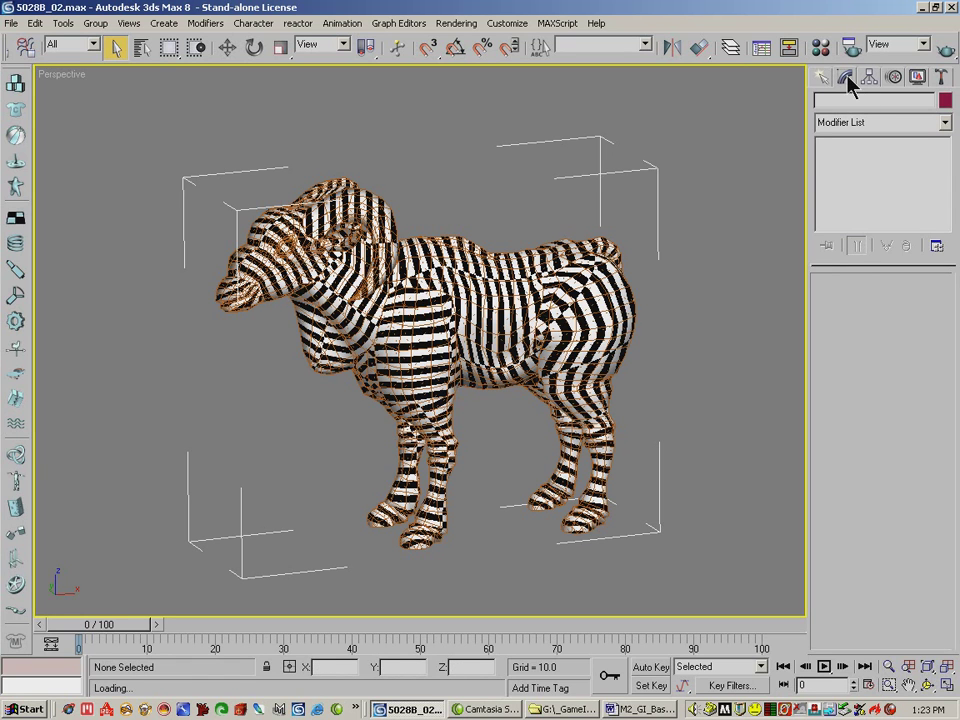
Select the striped goat model and open its Unwrap UVW editor beside the model.
left_click(583, 284)
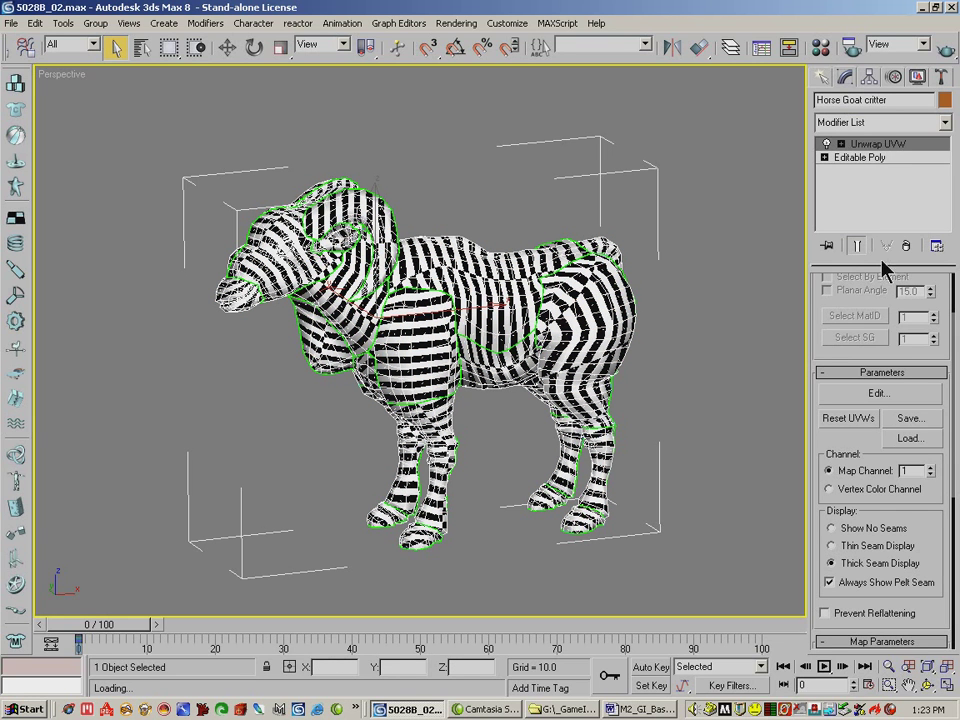
left_click_drag(865, 354, 865, 336)
left_click(879, 375)
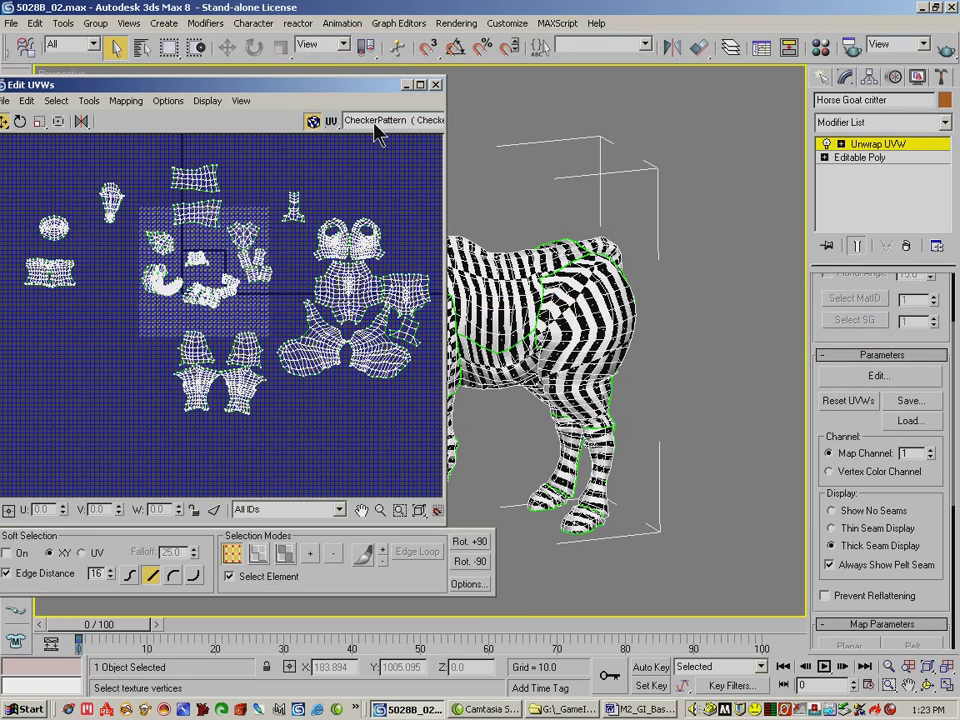
left_click_drag(372, 85, 417, 72)
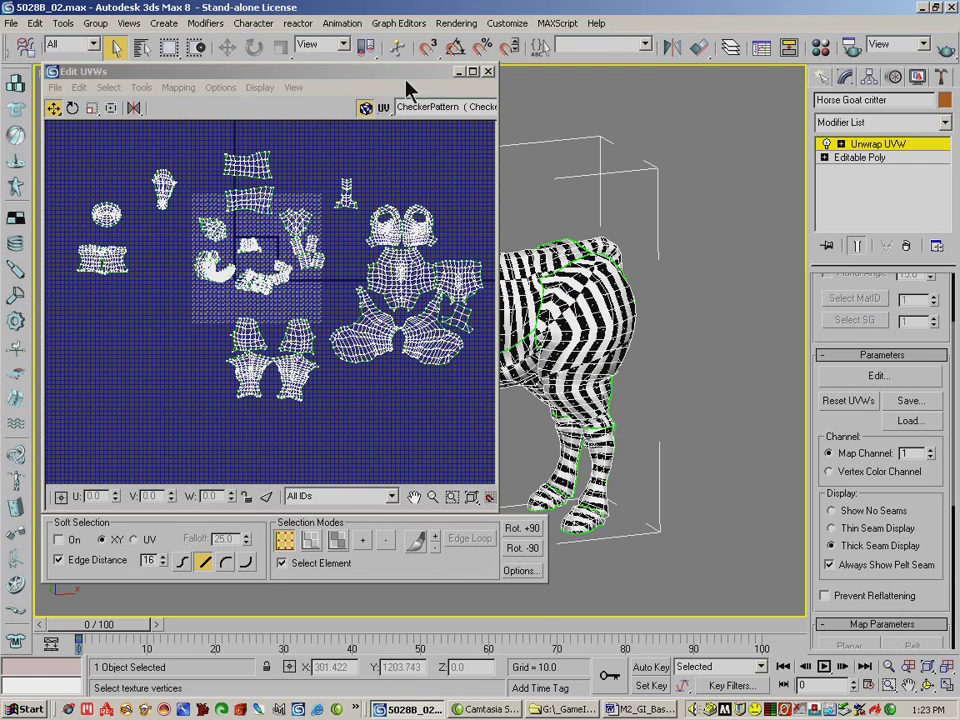
left_click_drag(300, 72, 295, 110)
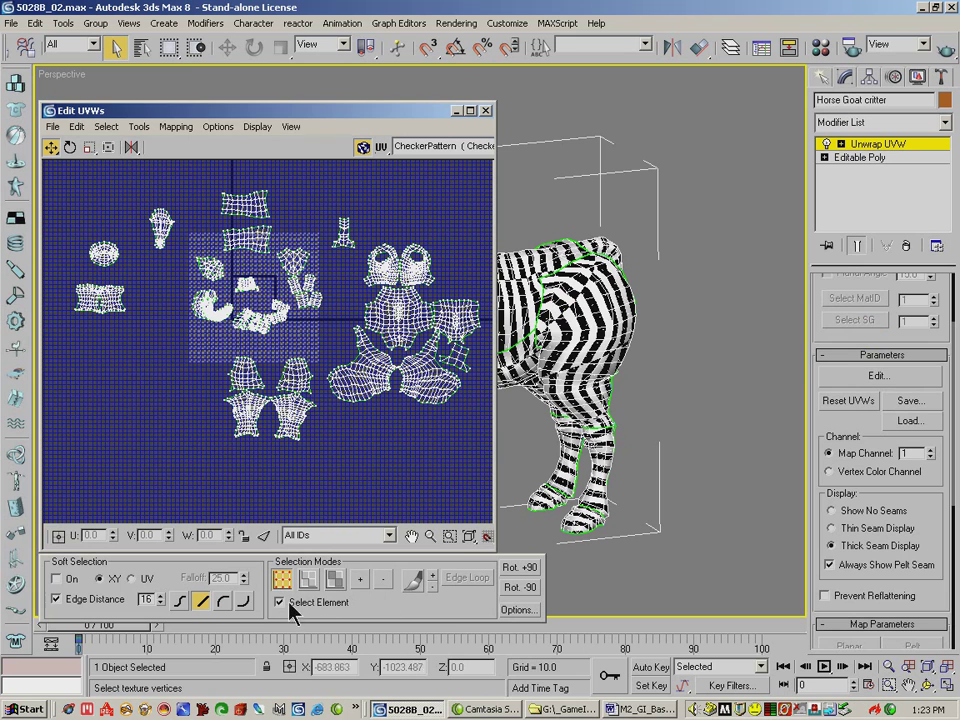
Switch the UV editor to face selection and select the two rear thigh shells in turn to locate them on the model.
left_click(335, 580)
left_click(372, 387)
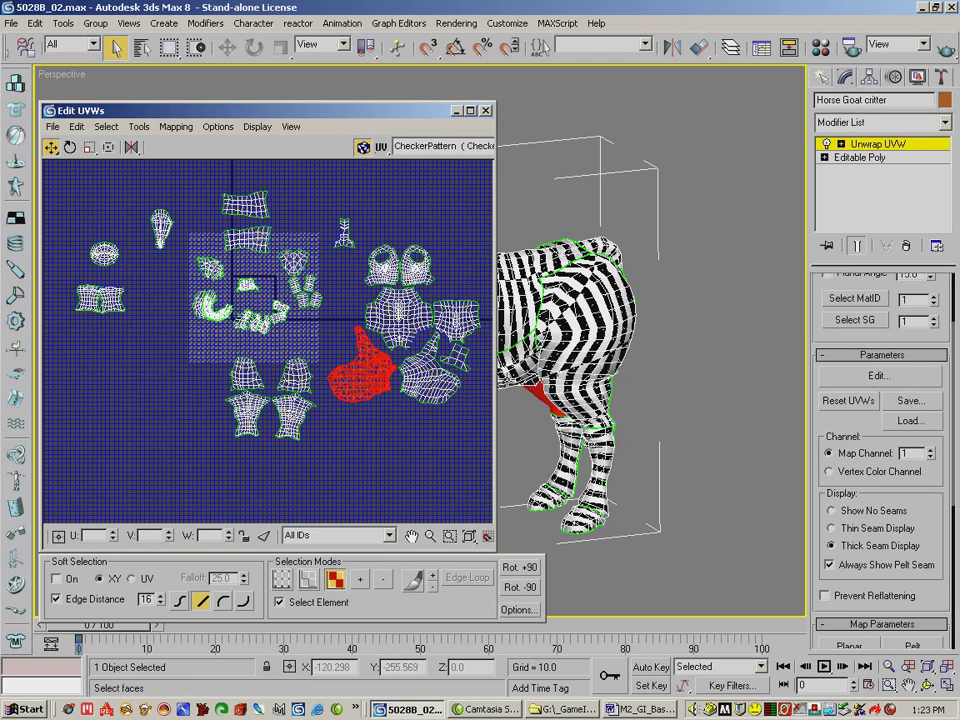
left_click(561, 302)
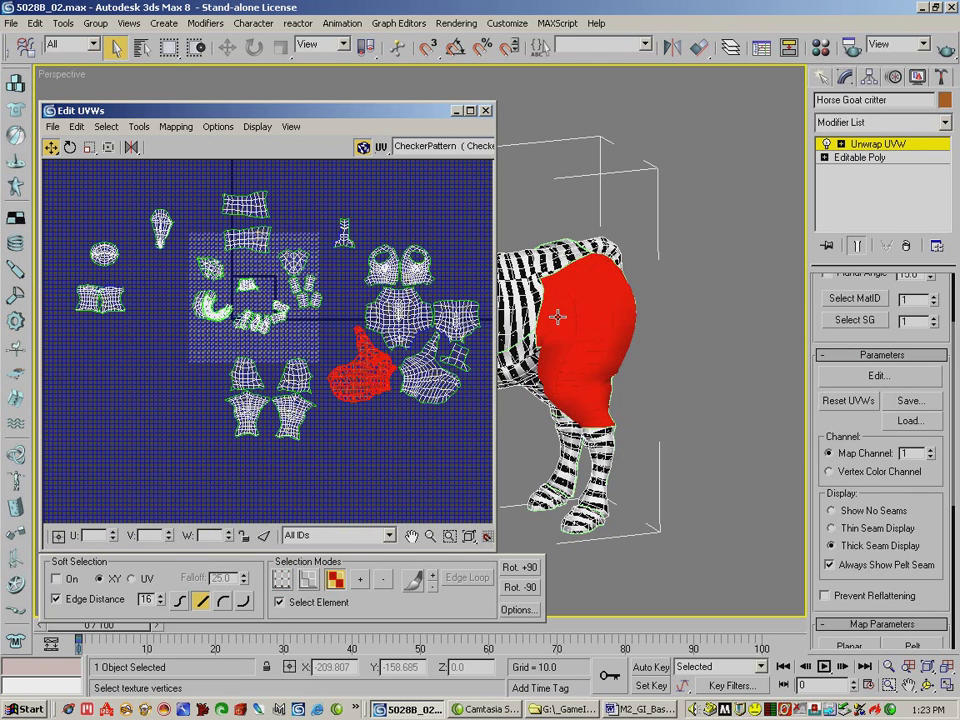
left_click_drag(393, 111, 325, 92)
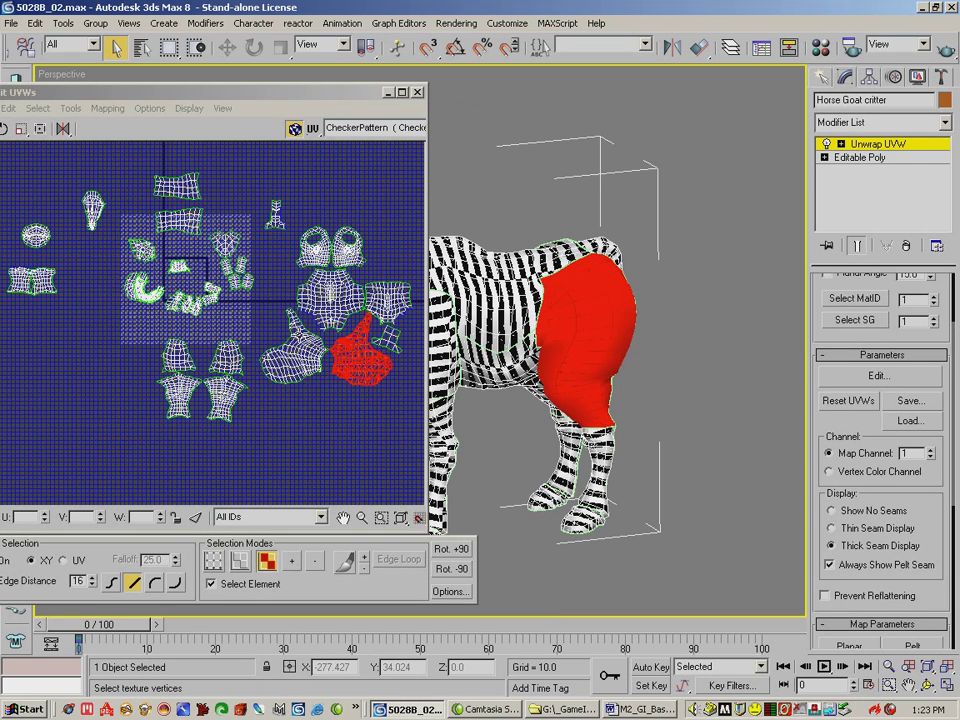
left_click(295, 348)
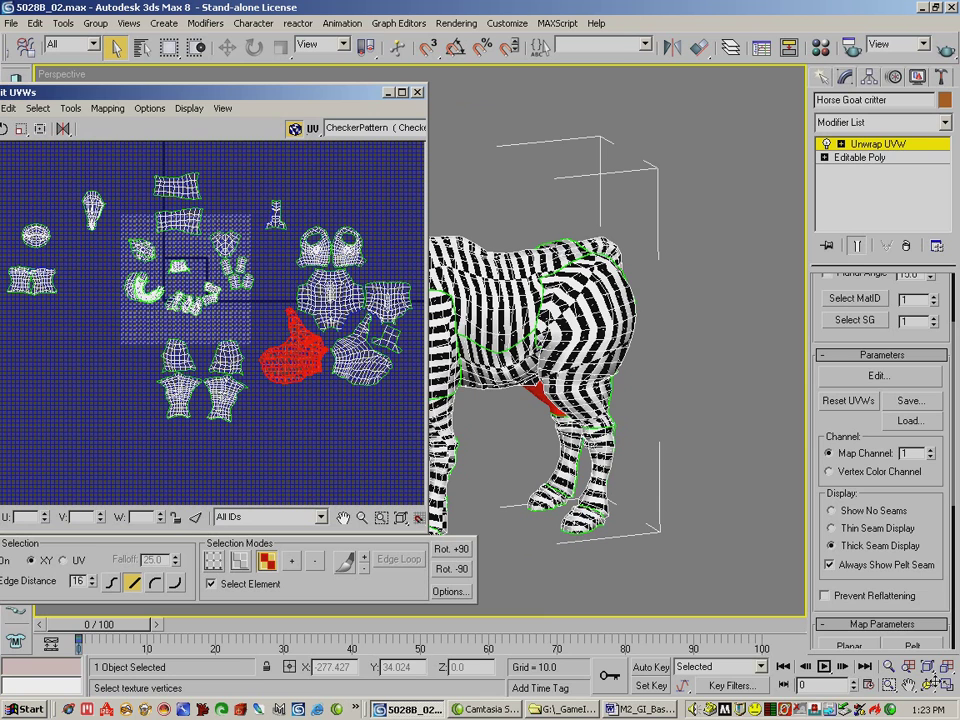
With the back's UV shell selected, examine the area it covers on the model from above.
left_click(302, 94)
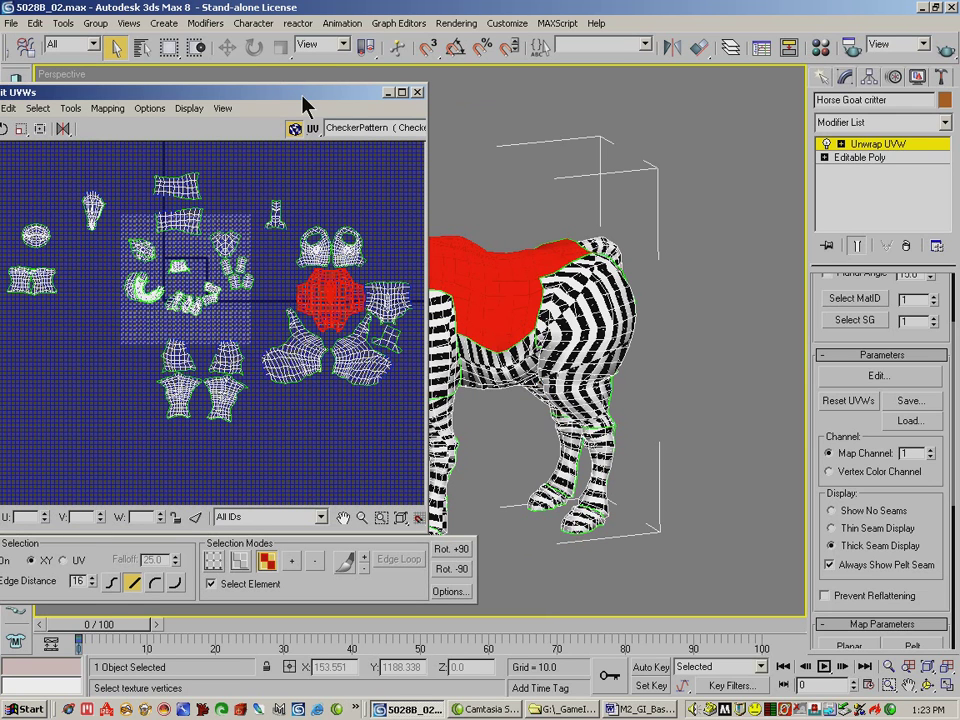
left_click_drag(278, 105, 222, 105)
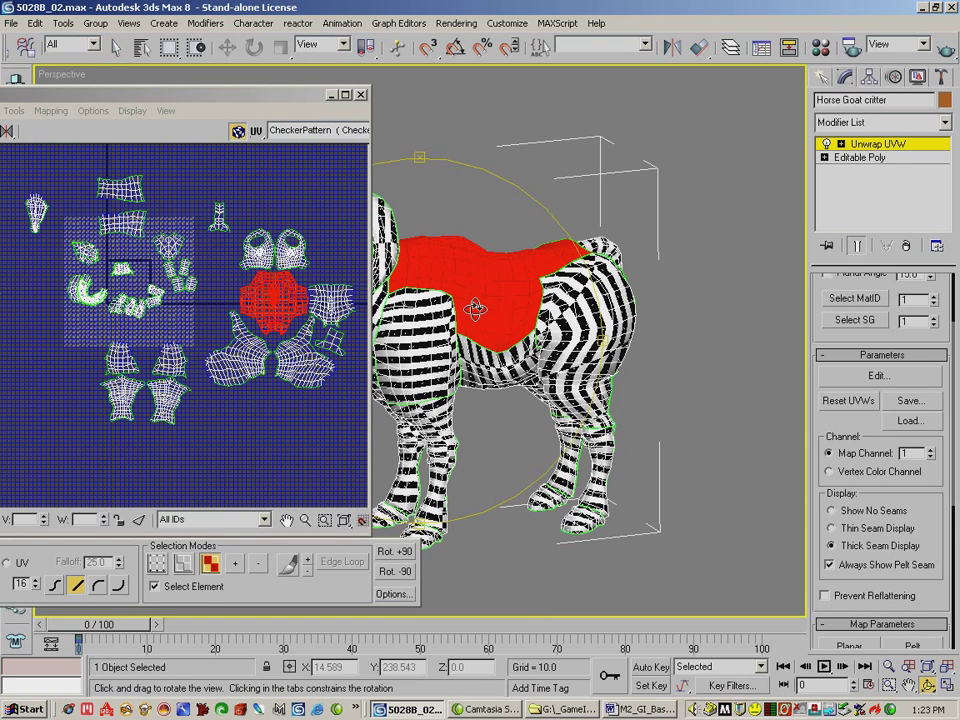
key("e")
left_click_drag(476, 319, 558, 268)
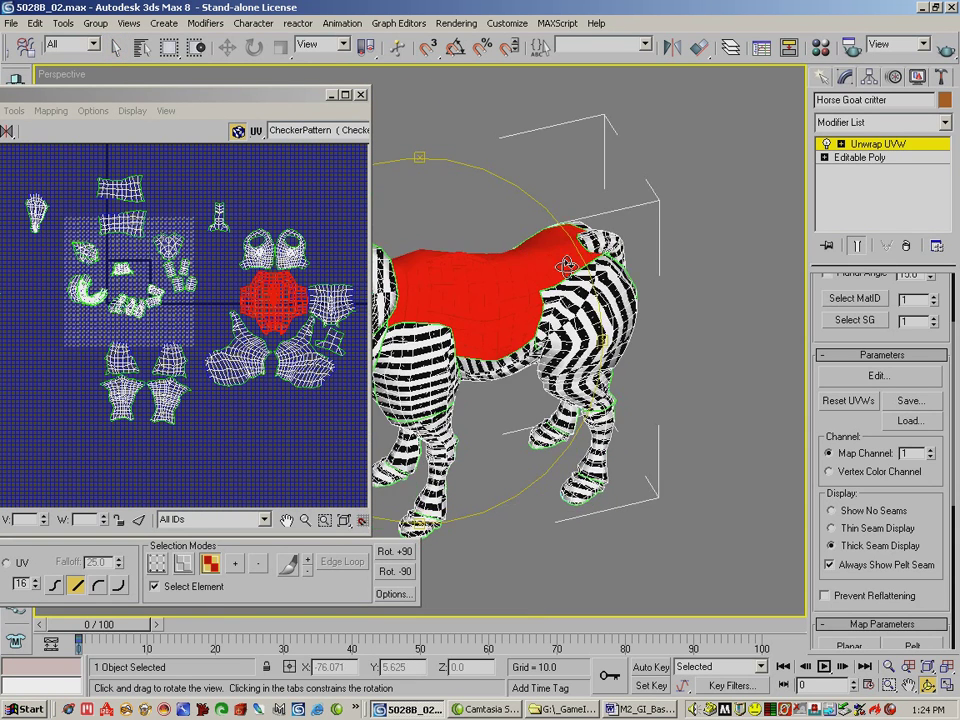
left_click_drag(609, 381, 503, 257)
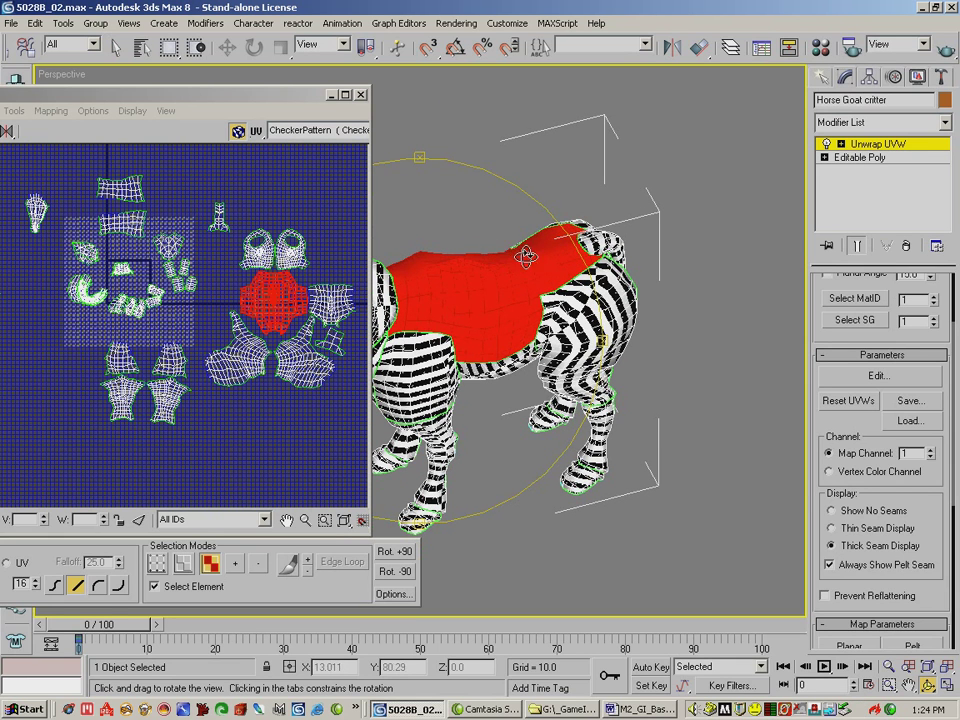
Select each of the two side-of-head UV shells in turn to identify them on the model.
left_click_drag(284, 95, 803, 110)
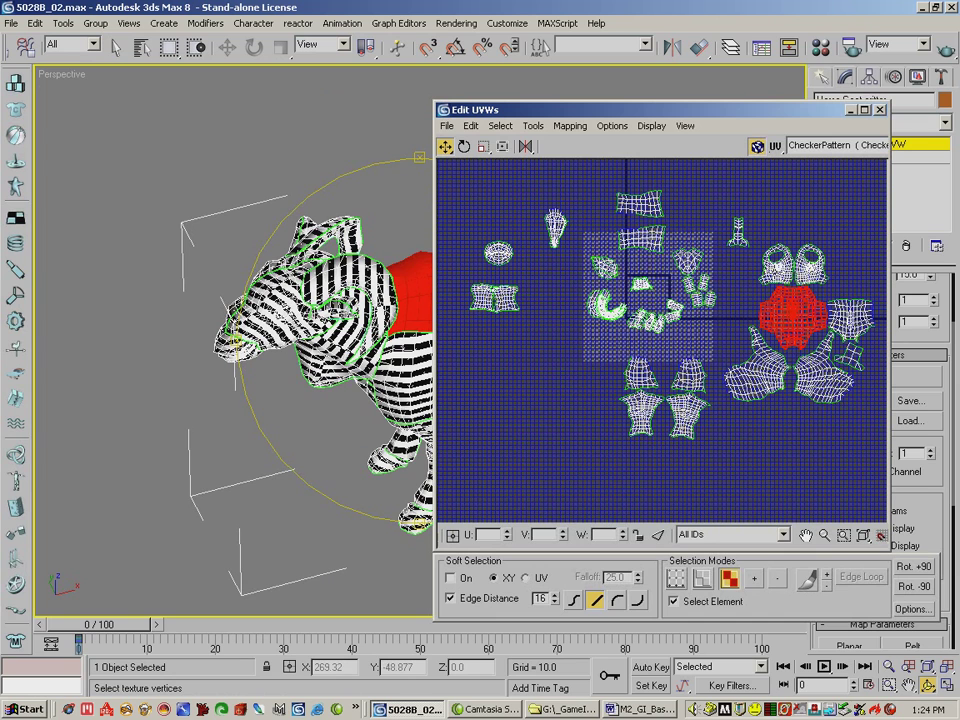
left_click(777, 269)
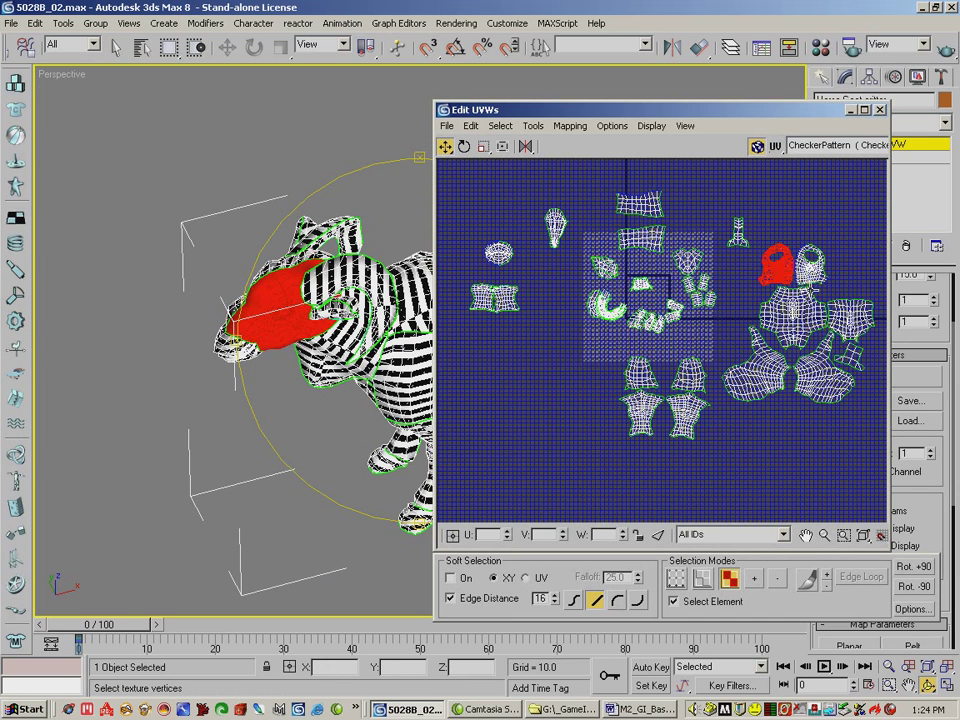
left_click(810, 264)
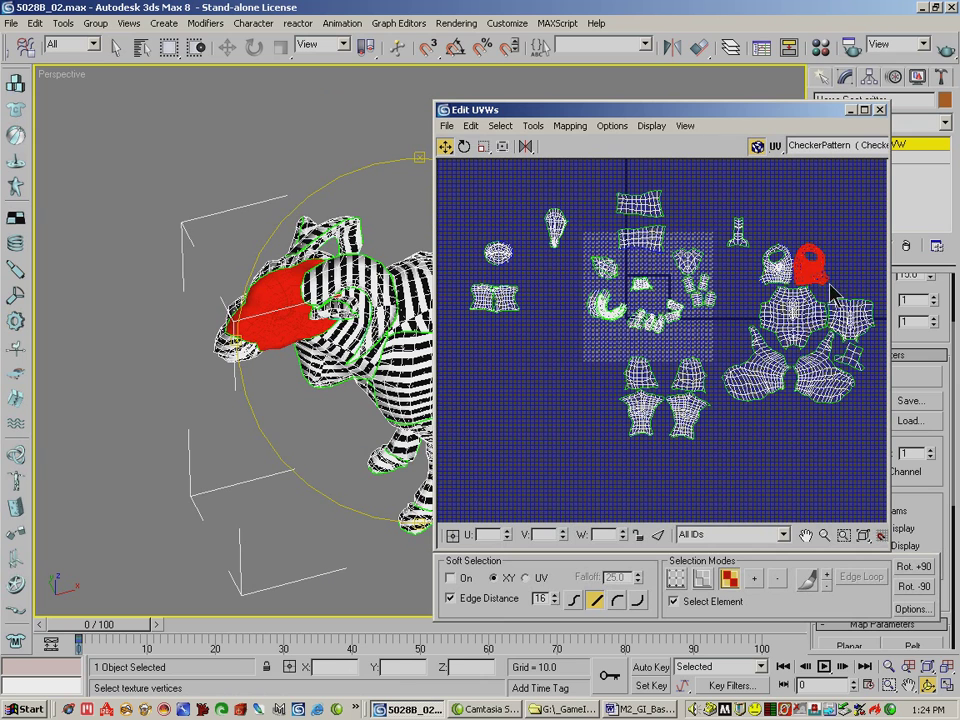
Try mirroring one side-of-head UV shell and overlaying it on its counterpart, and undo the changes.
left_click(523, 148)
left_click_drag(815, 264, 785, 272)
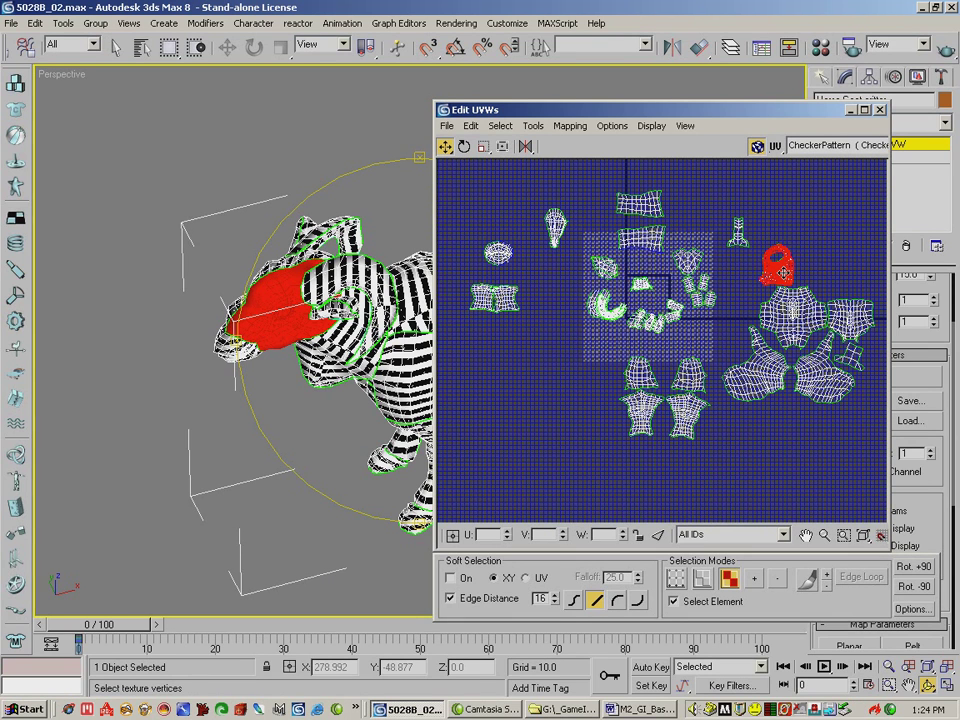
left_click_drag(46, 57, 152, 57)
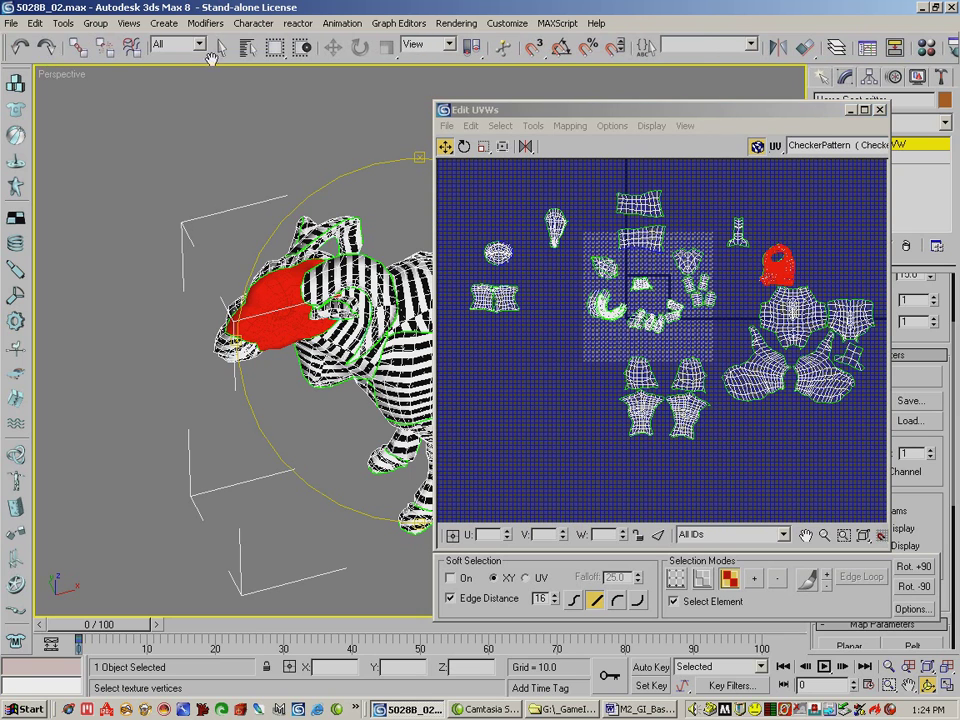
key("ctrl+z")
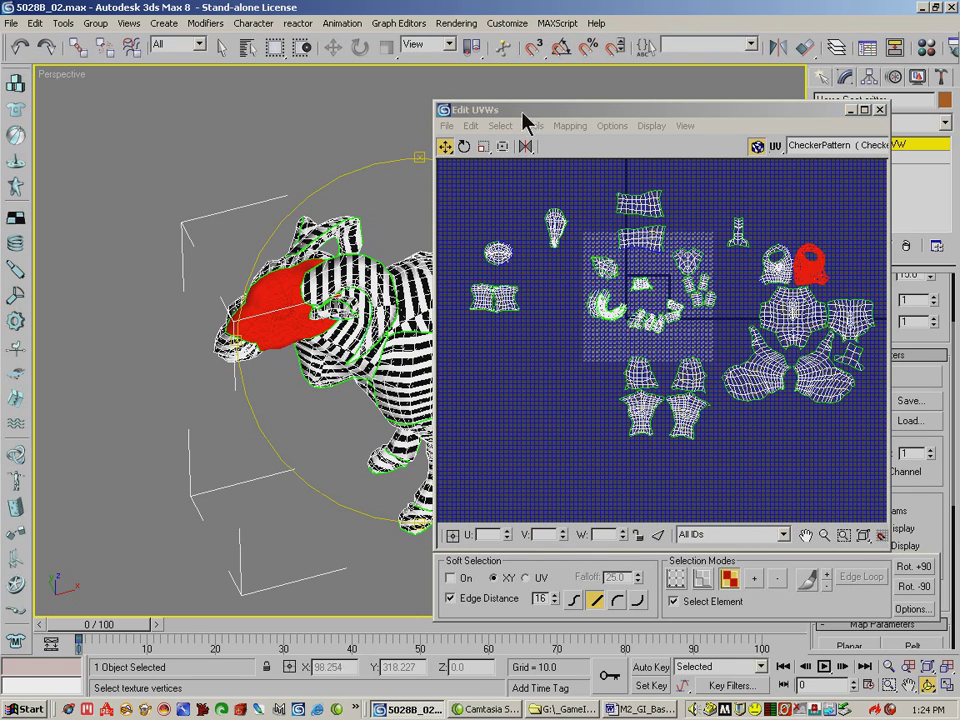
Inspect the stripe mapping across the whole model with the UV editor moved aside, and close the editor.
left_click_drag(527, 112, 779, 116)
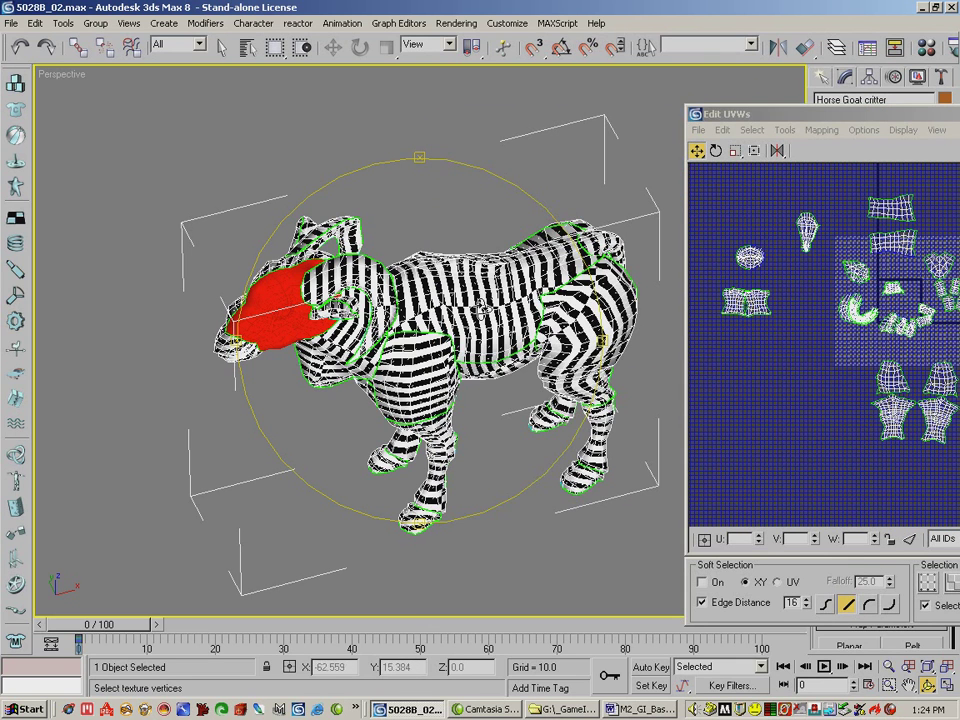
left_click_drag(775, 114, 214, 114)
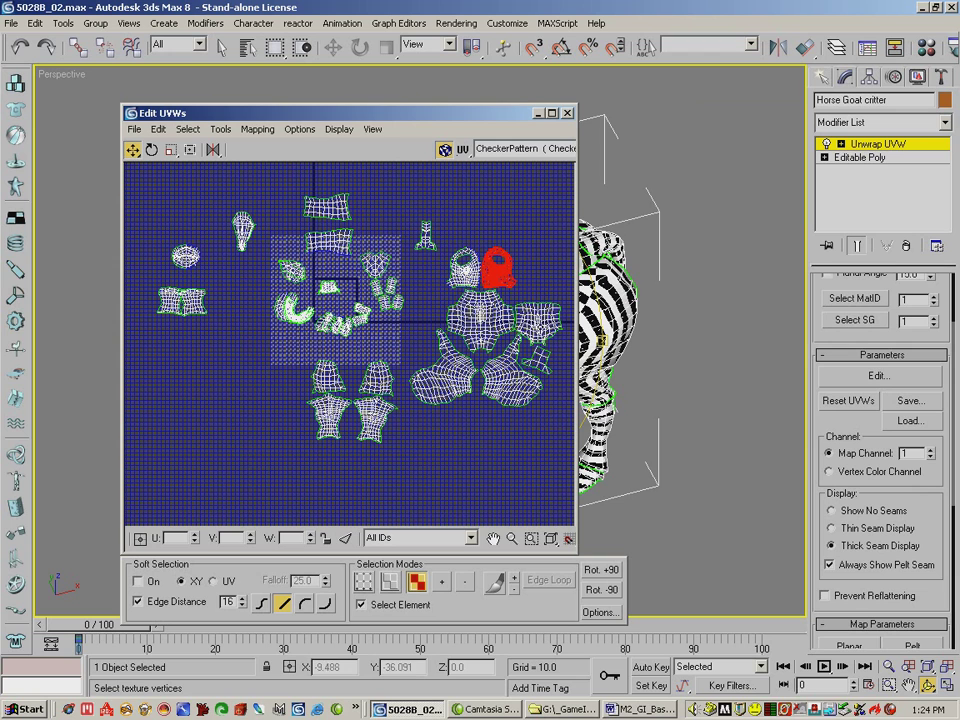
left_click(567, 114)
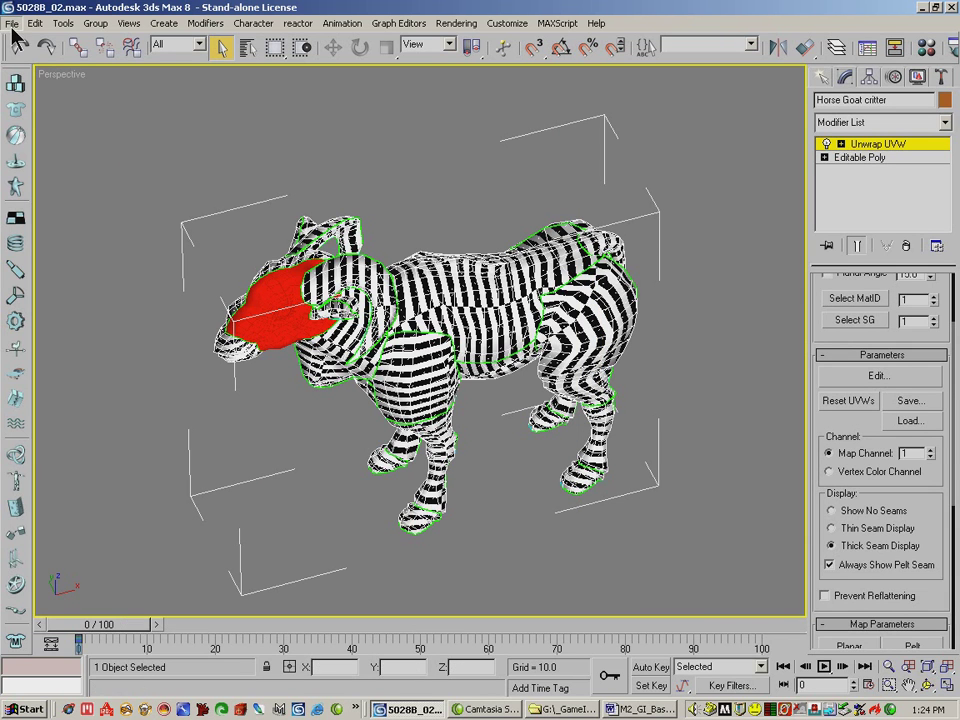
Open the scene file 5028B_03.max, discarding changes to the current scene.
left_click(11, 22)
left_click(245, 146)
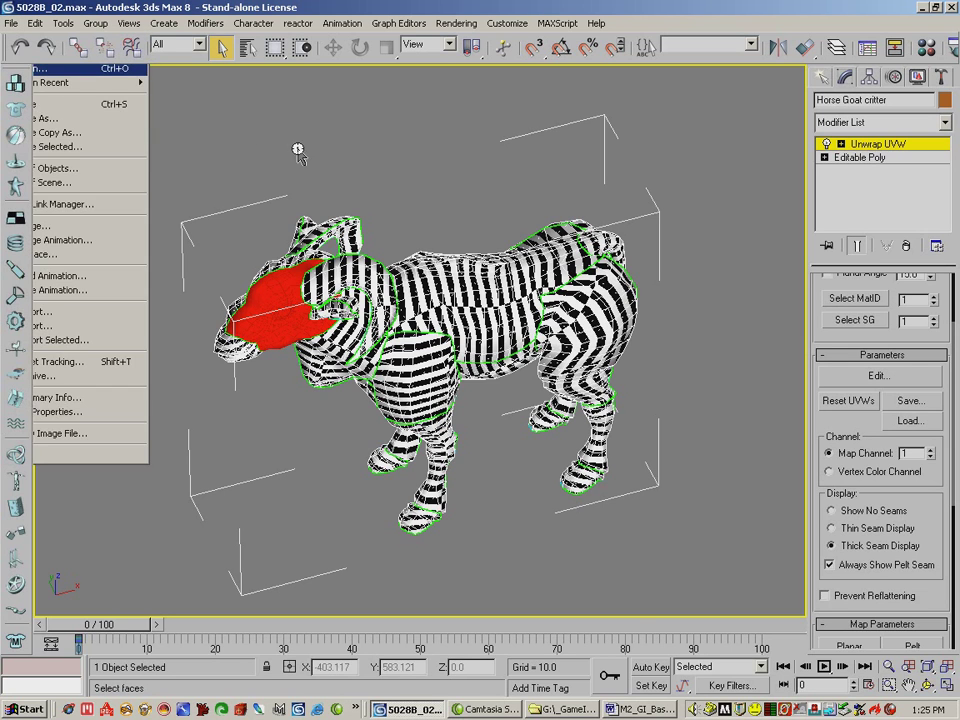
left_click(487, 393)
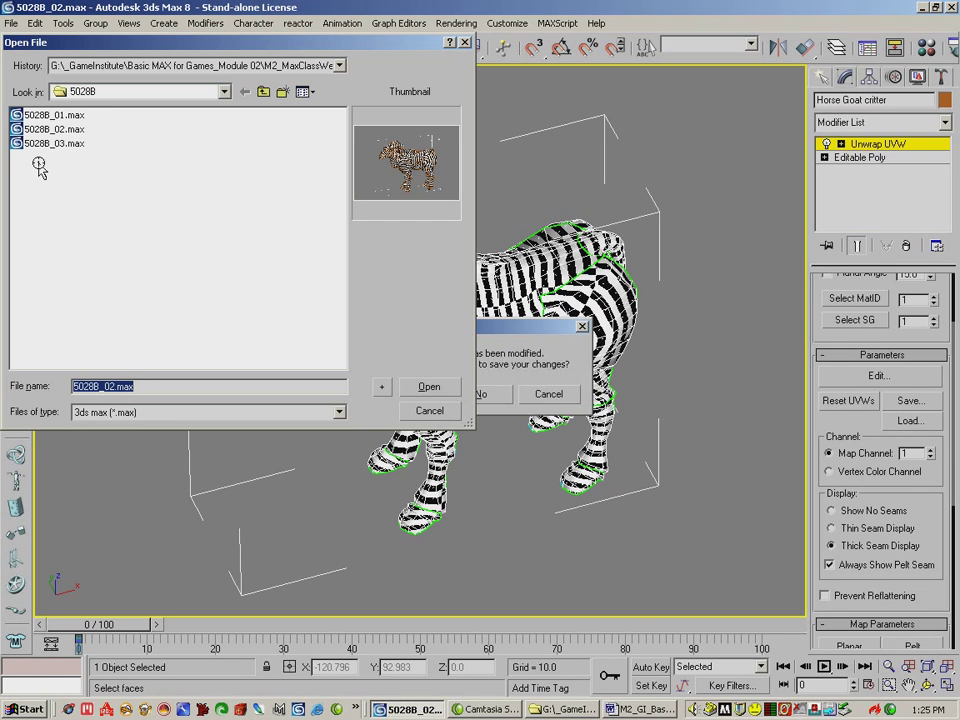
left_click(50, 143)
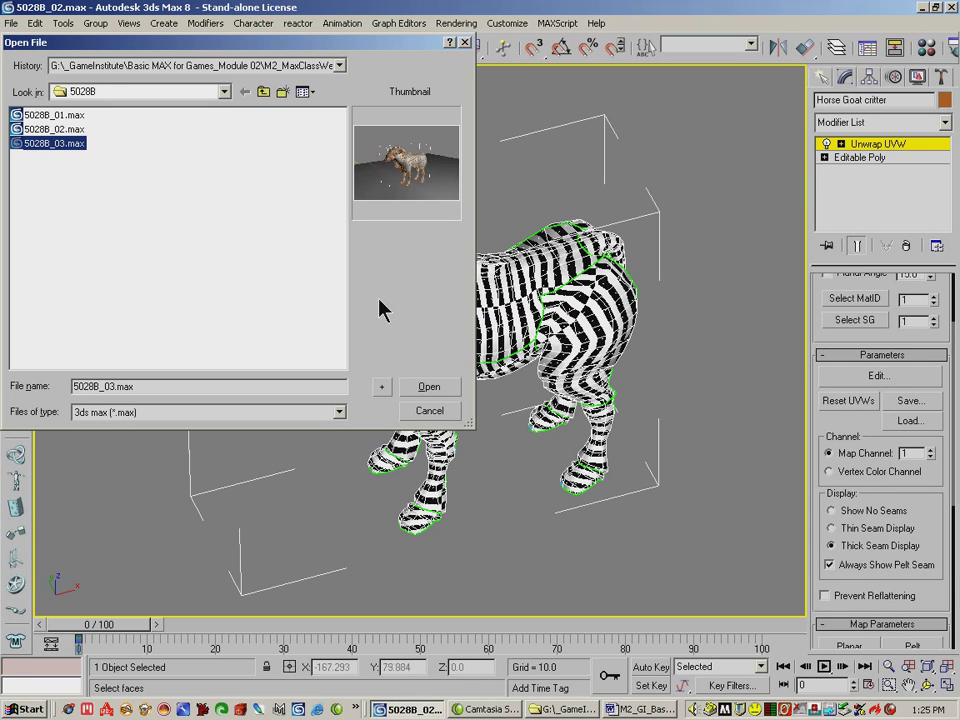
left_click(415, 386)
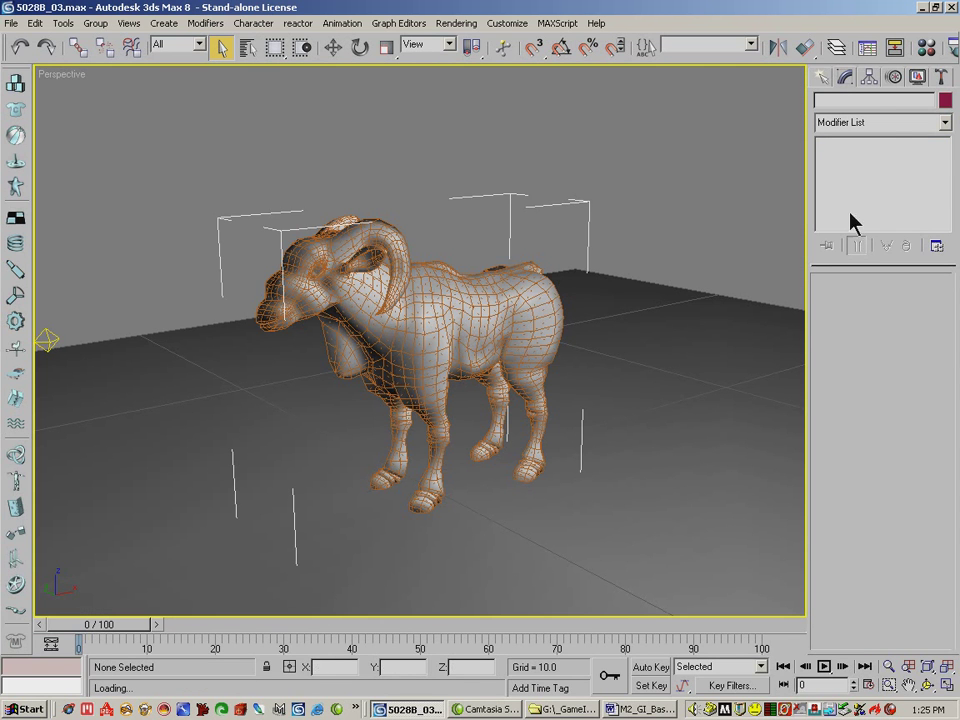
Select the goat model in this scene and open its Unwrap UVW editor to show the packed UV layout.
left_click(485, 296)
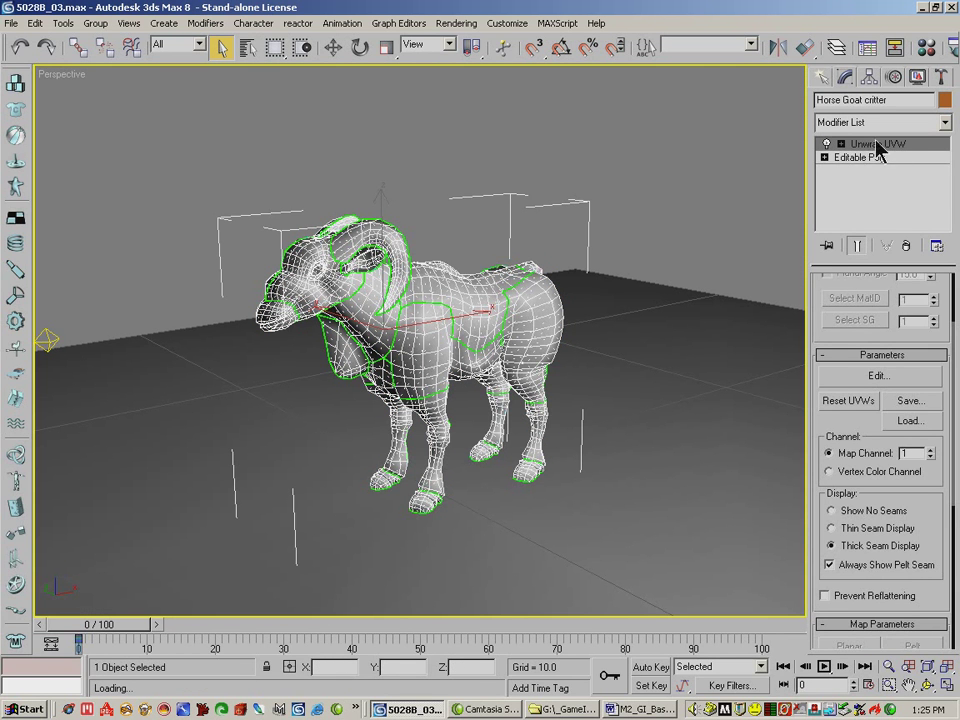
scroll(870, 357, "down", 2)
left_click(879, 336)
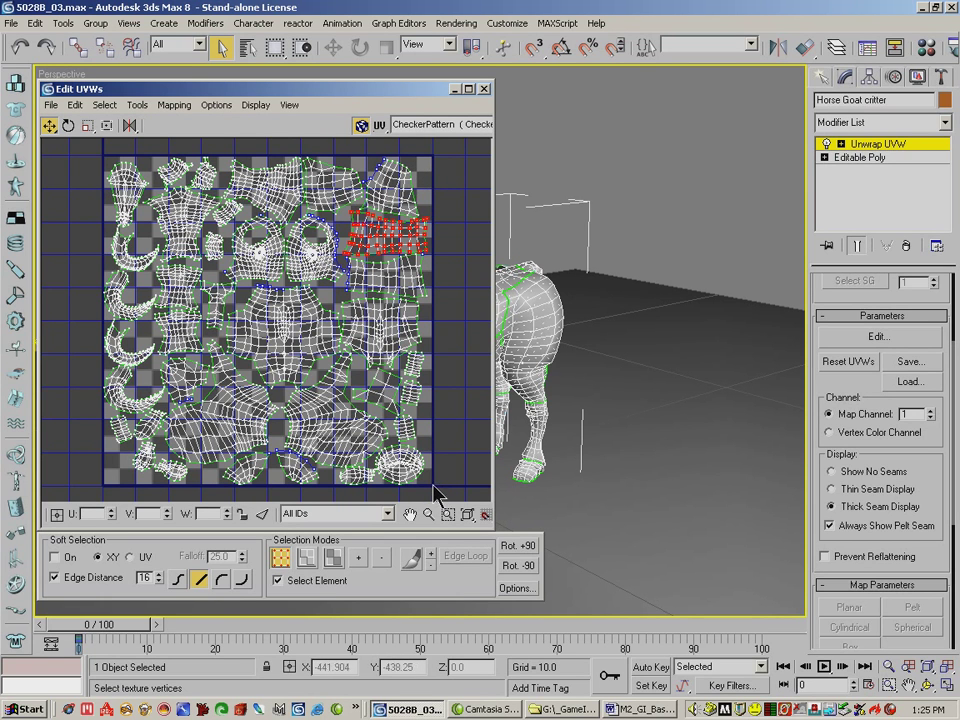
Examine individual shells in the packed UV layout of the goat, and close the UV editor.
left_click(418, 366)
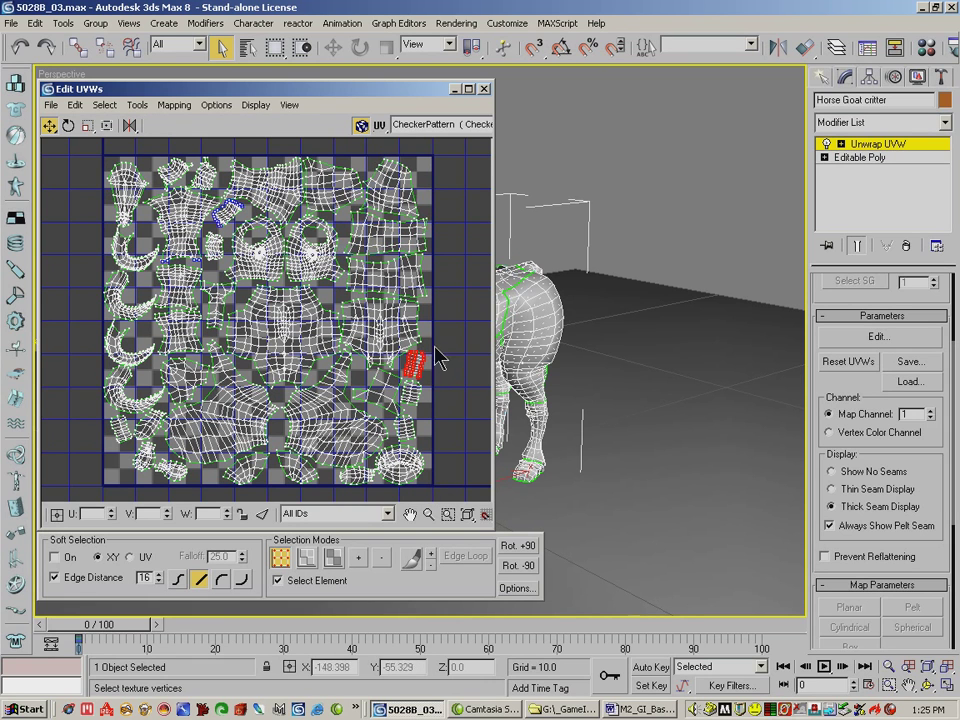
left_click(427, 341)
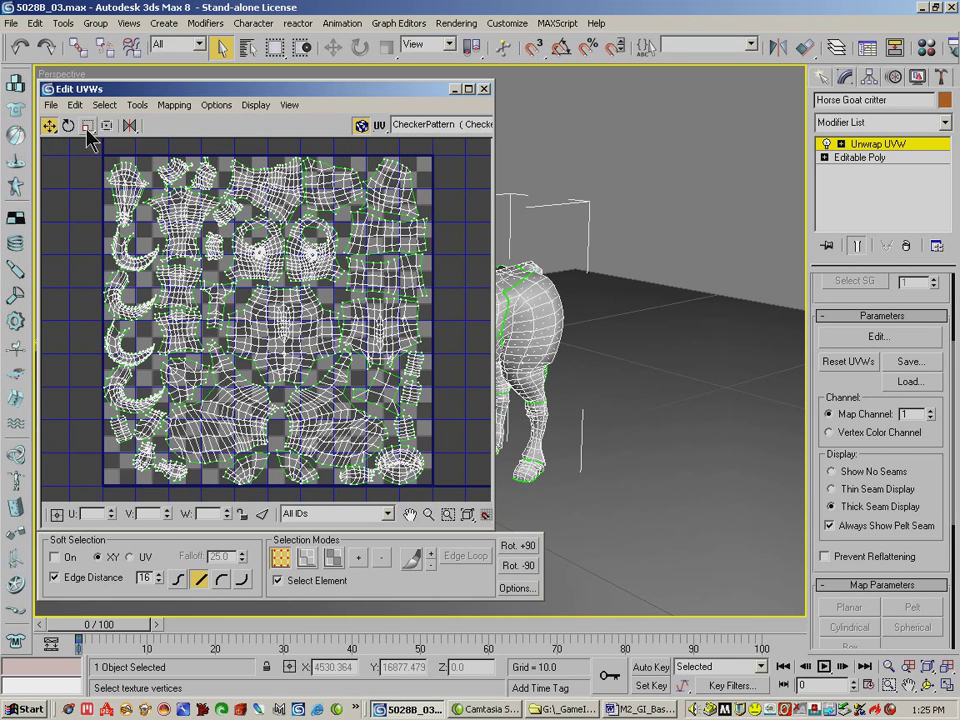
left_click_drag(130, 125, 193, 137)
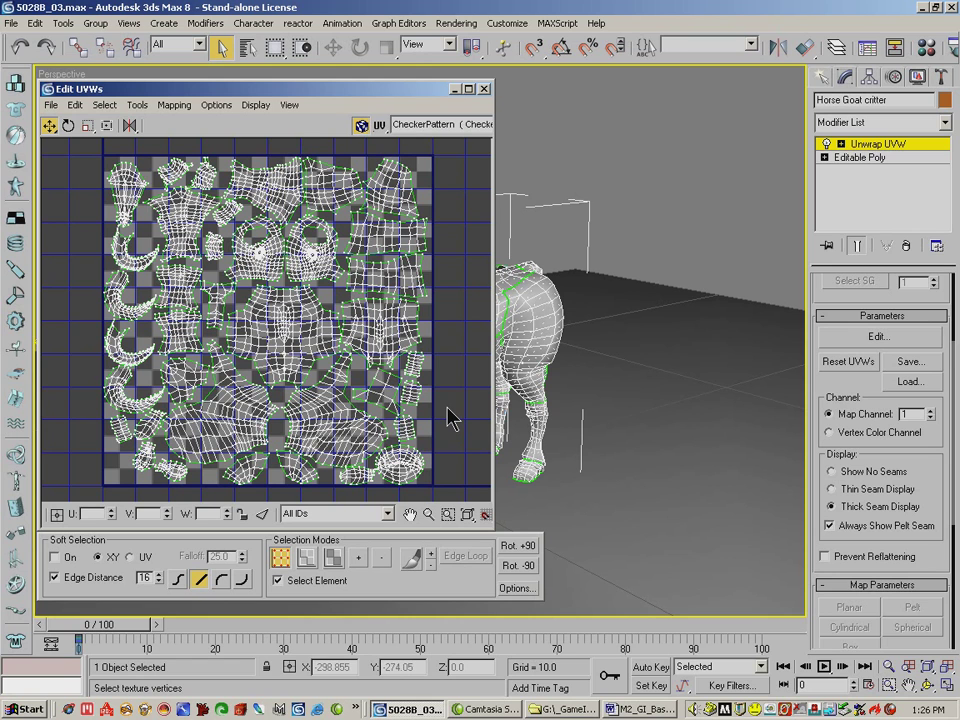
left_click(485, 90)
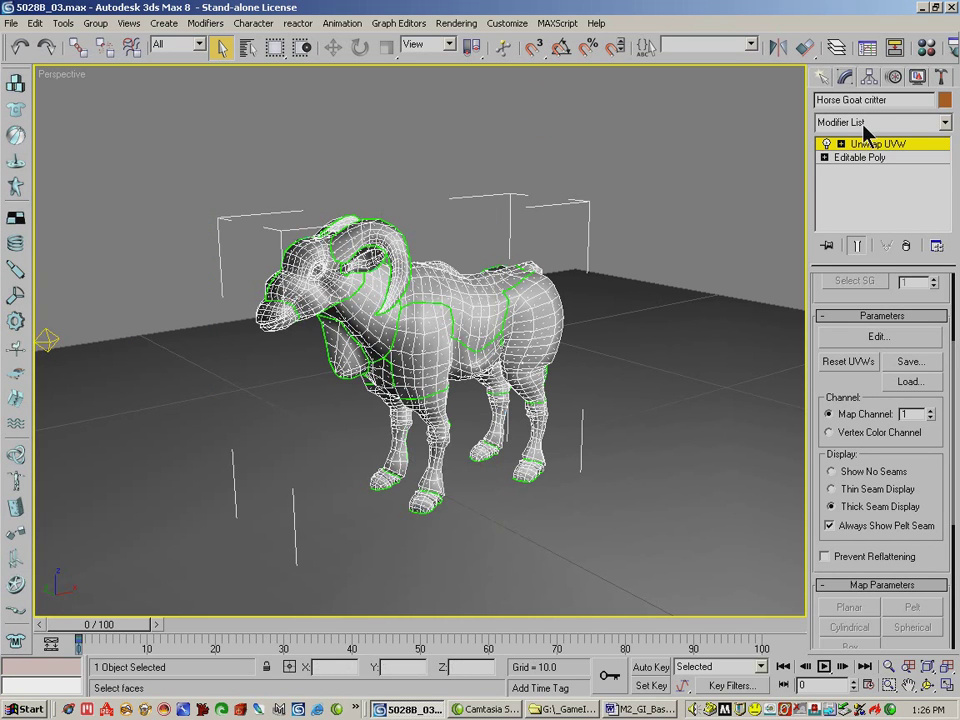
Inspect the normal map image used in the 02 - Default material's Normal Bump map, and close the image.
left_click_drag(846, 61, 671, 50)
left_click(821, 48)
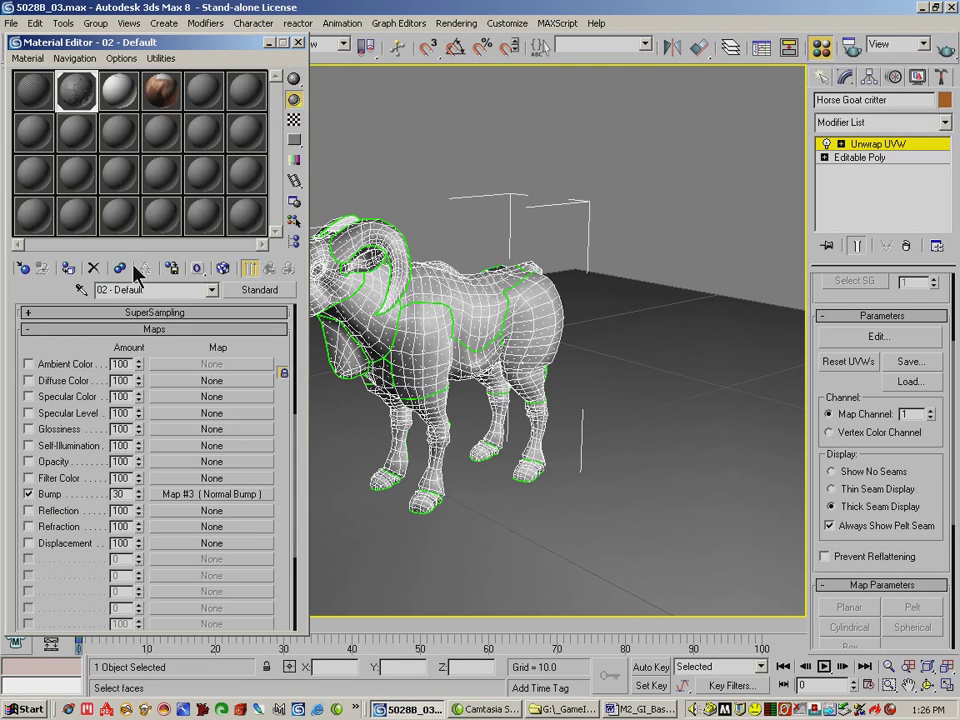
left_click(182, 494)
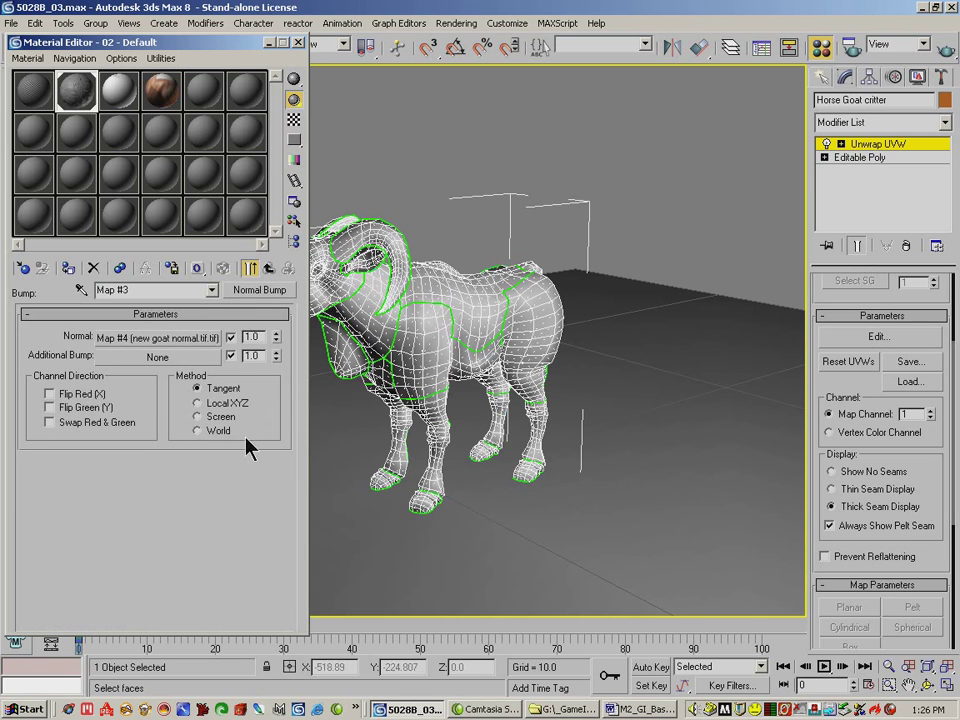
left_click(168, 340)
left_click(240, 560)
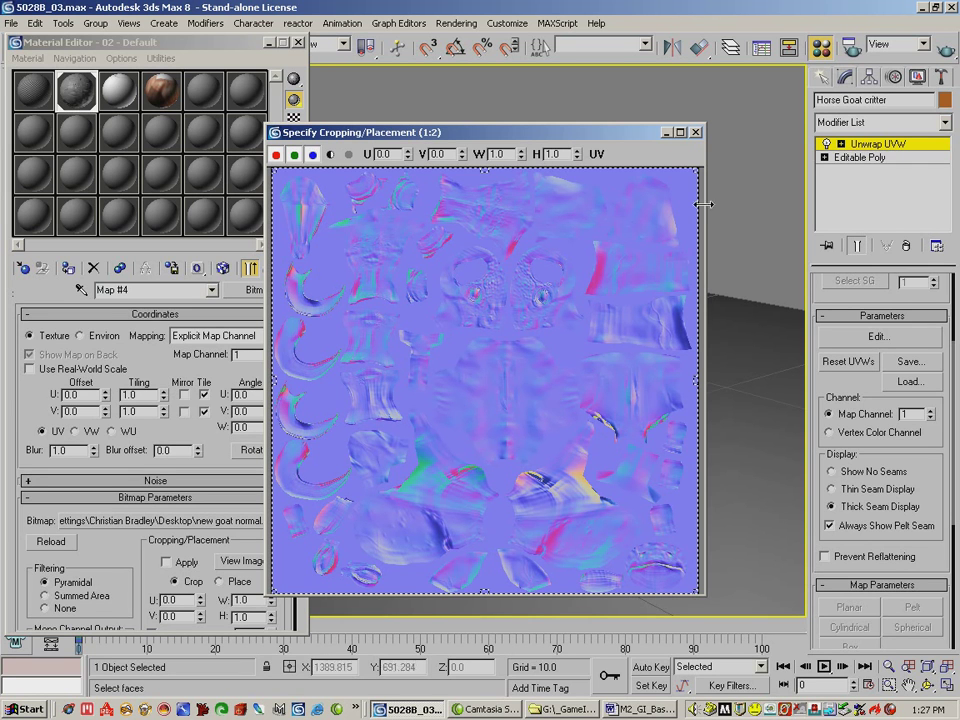
left_click(697, 132)
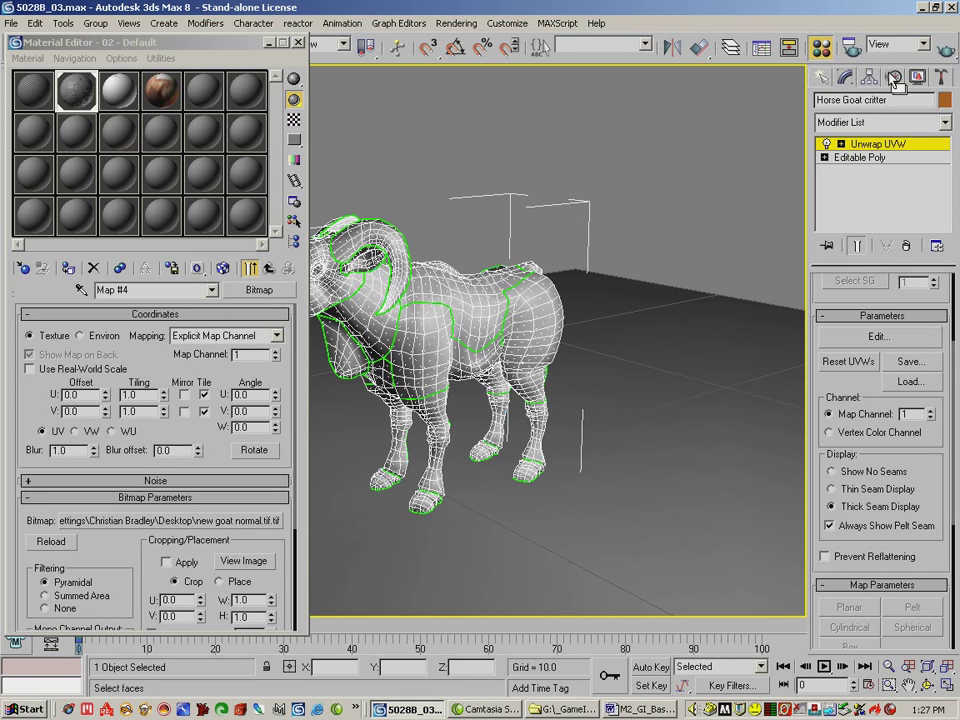
Render the perspective view of the whole goat, compare it with the wireframe model, and close the render.
left_click(943, 50)
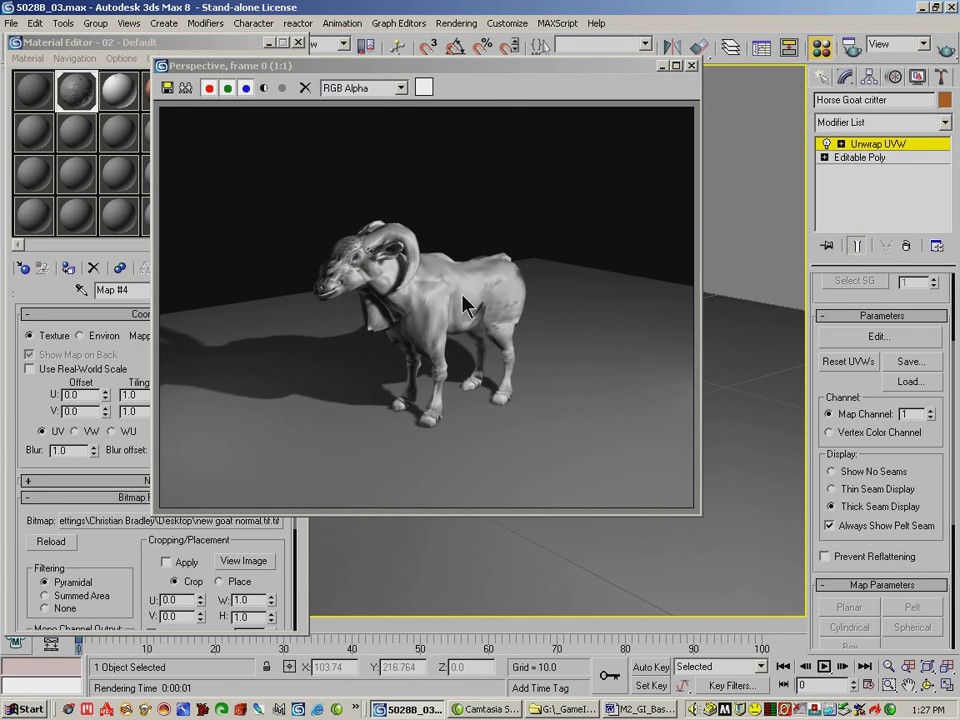
left_click_drag(474, 66, 875, 59)
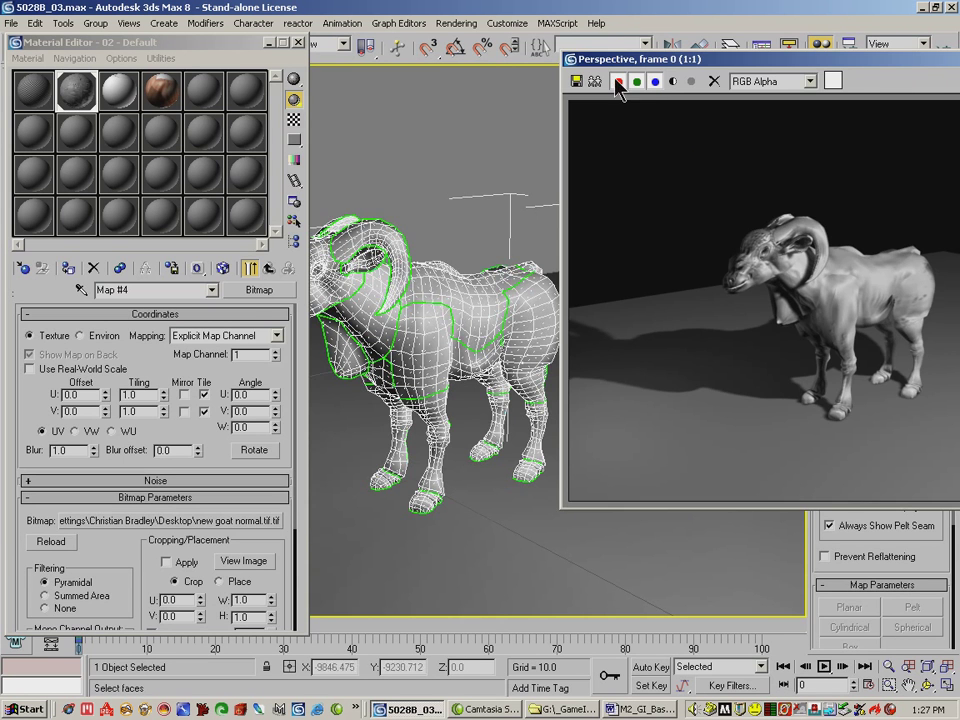
left_click_drag(650, 61, 348, 81)
left_click(794, 82)
Render a close-up of the goat's head and shoulders in the perspective view.
left_click(889, 686)
left_click_drag(380, 295, 289, 182)
left_click_drag(513, 229, 151, 406)
left_click_drag(325, 211, 482, 516)
left_click(943, 49)
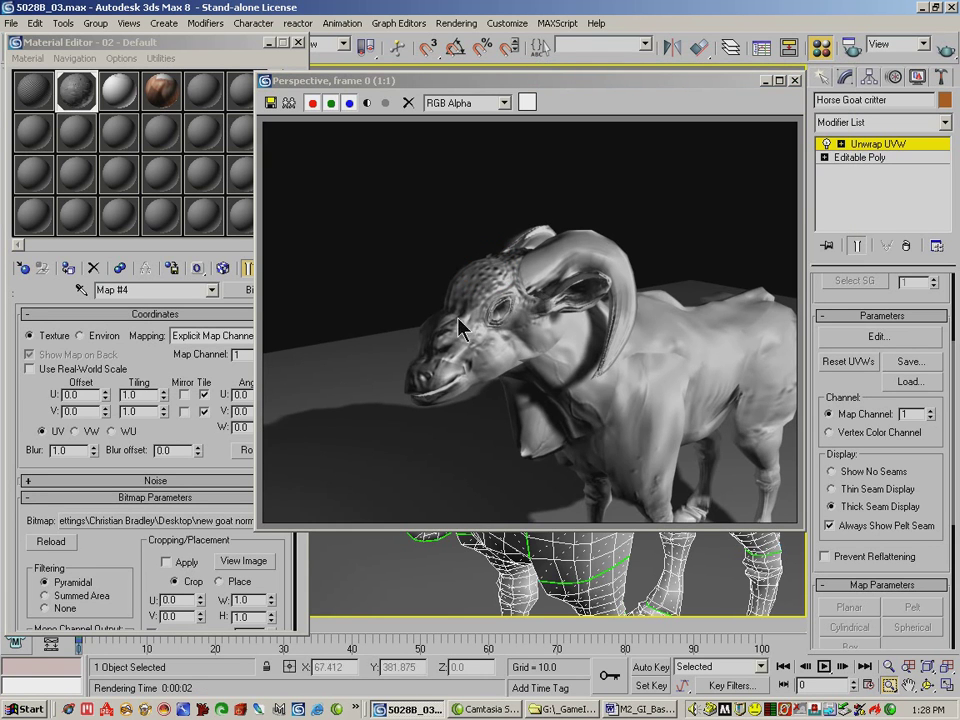
Compare the head render with the seams on the wireframe model, and close the render and the Material Editor.
left_click(430, 84)
left_click_drag(430, 86, 727, 97)
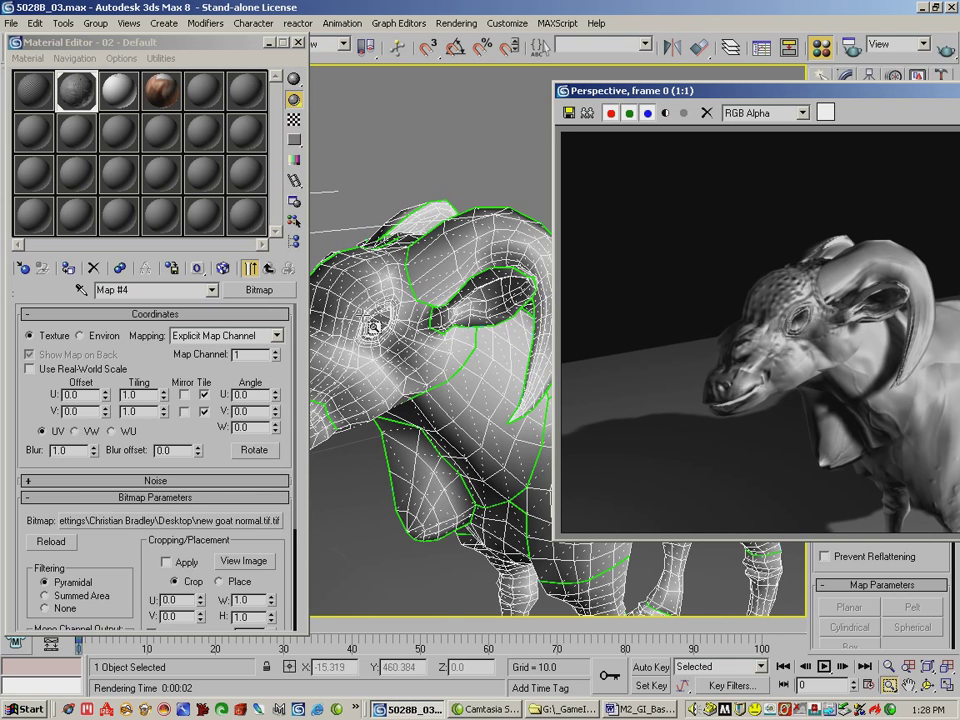
left_click(656, 97)
left_click_drag(657, 97, 425, 108)
left_click(863, 103)
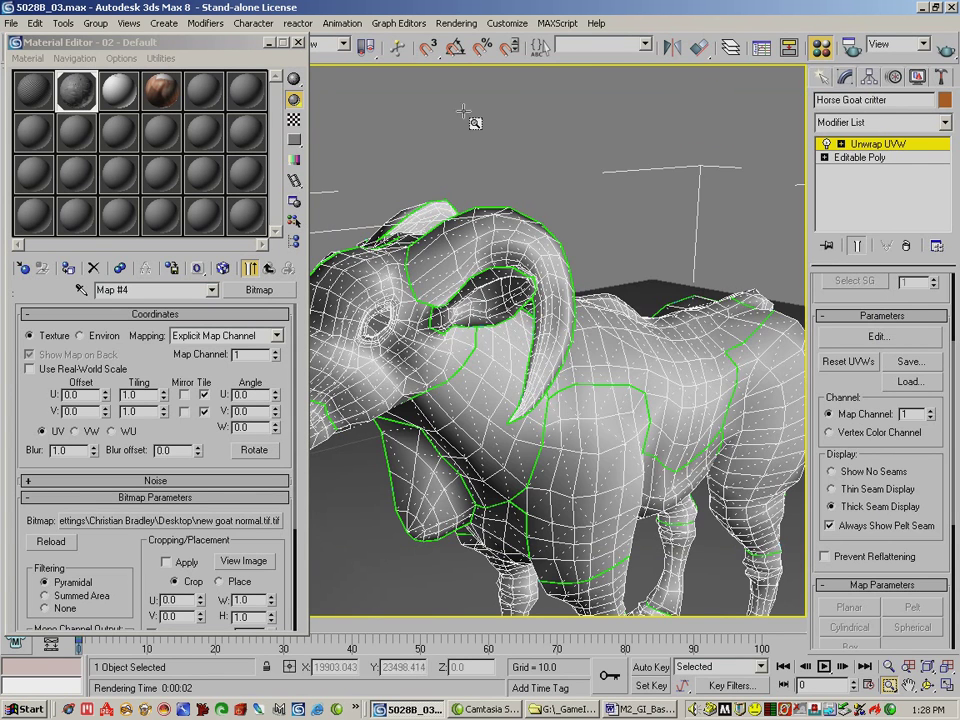
left_click(299, 43)
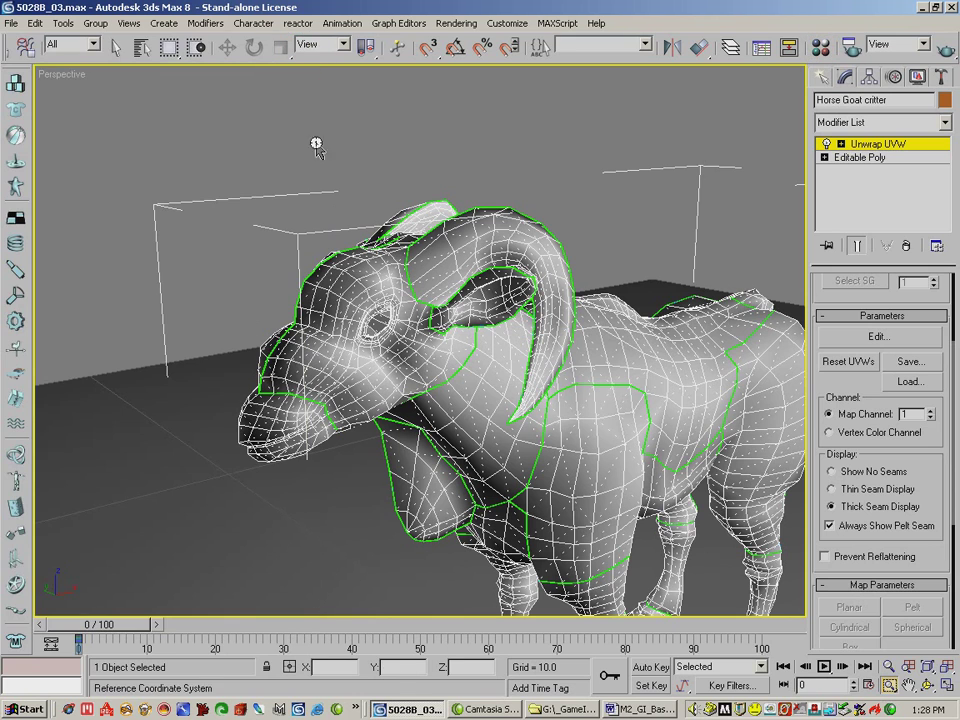
left_click(888, 666)
left_click_drag(418, 332, 472, 403)
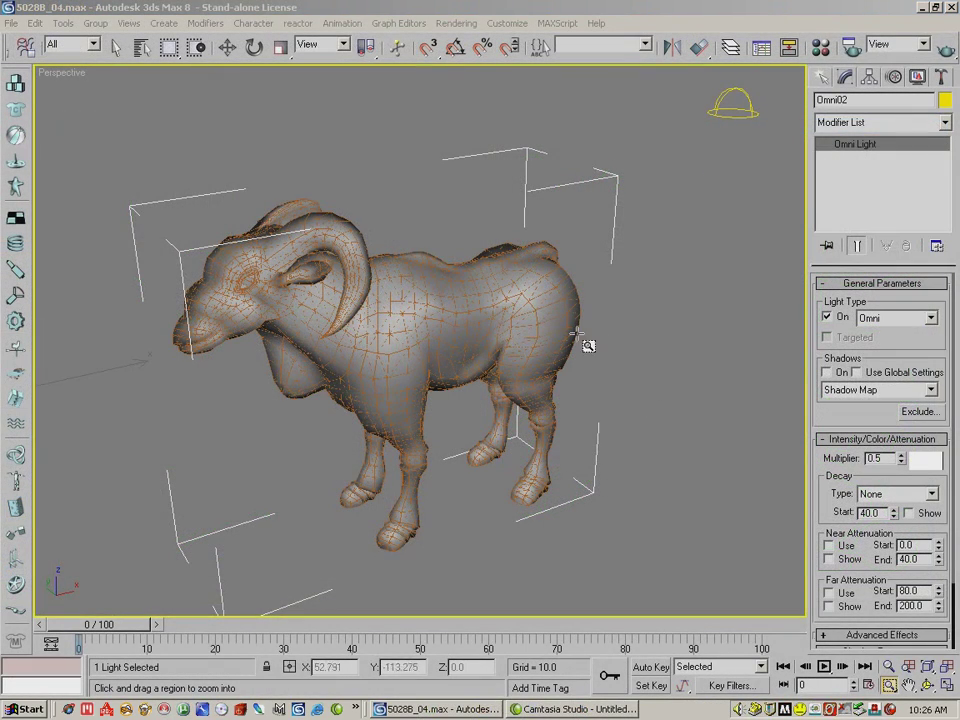
Review the material's Normal Bump settings for goat01.tif, render the whole goat in the perspective view, and close the render.
key("m")
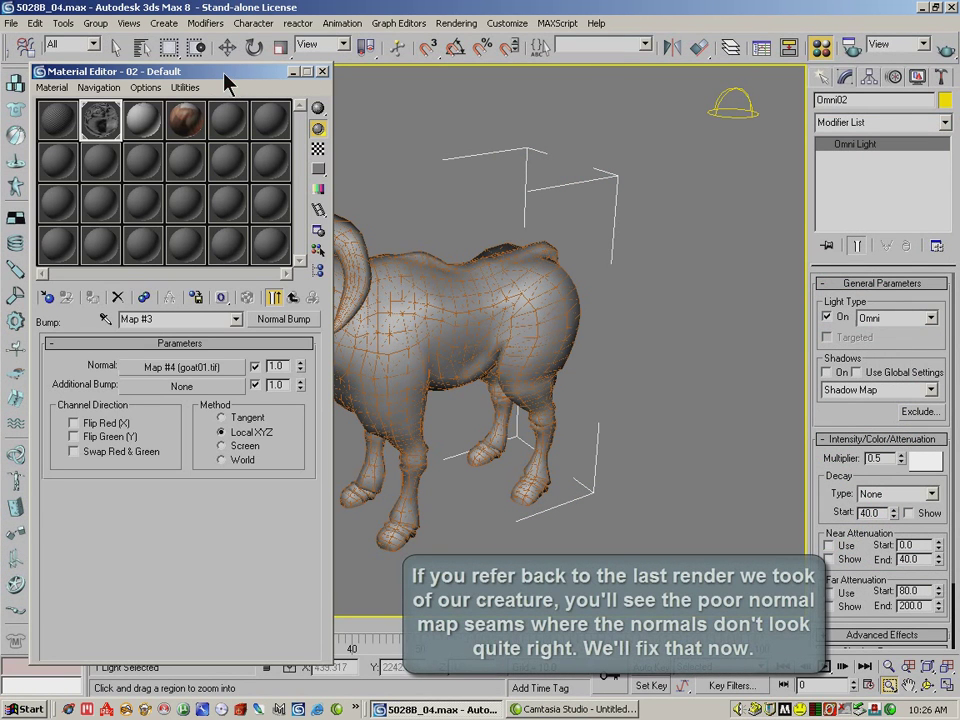
left_click_drag(232, 85, 224, 83)
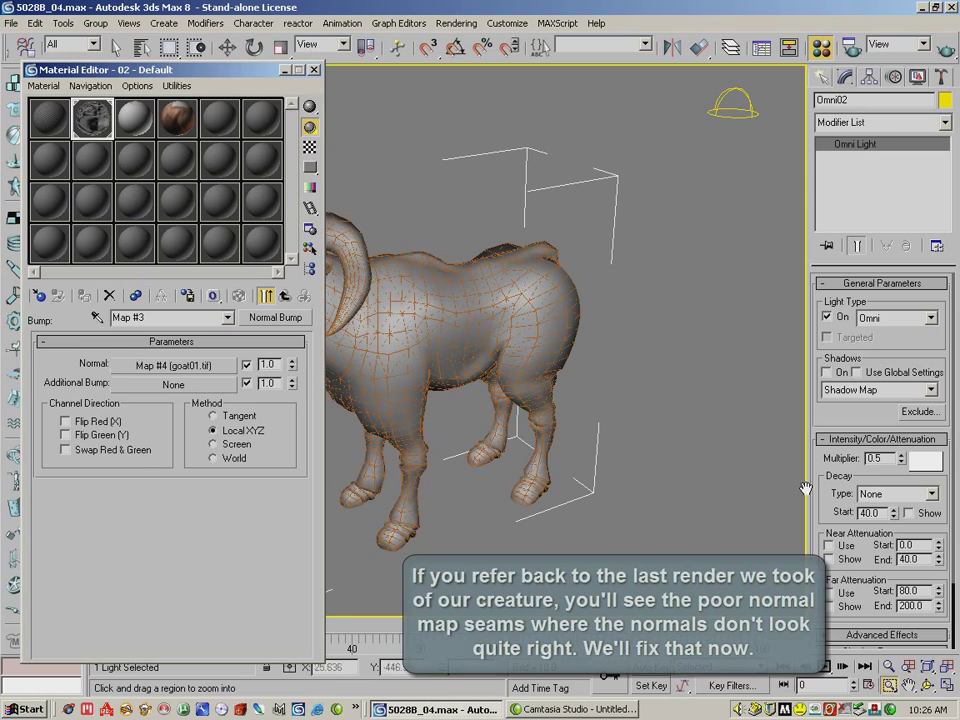
left_click(908, 686)
left_click_drag(473, 350, 565, 336)
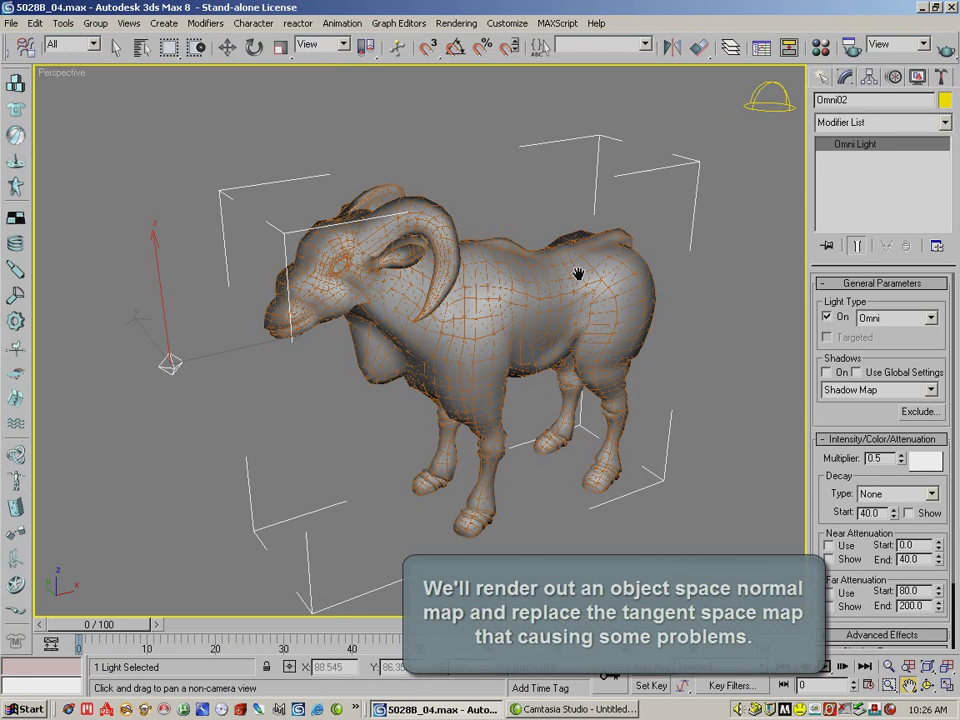
left_click(946, 50)
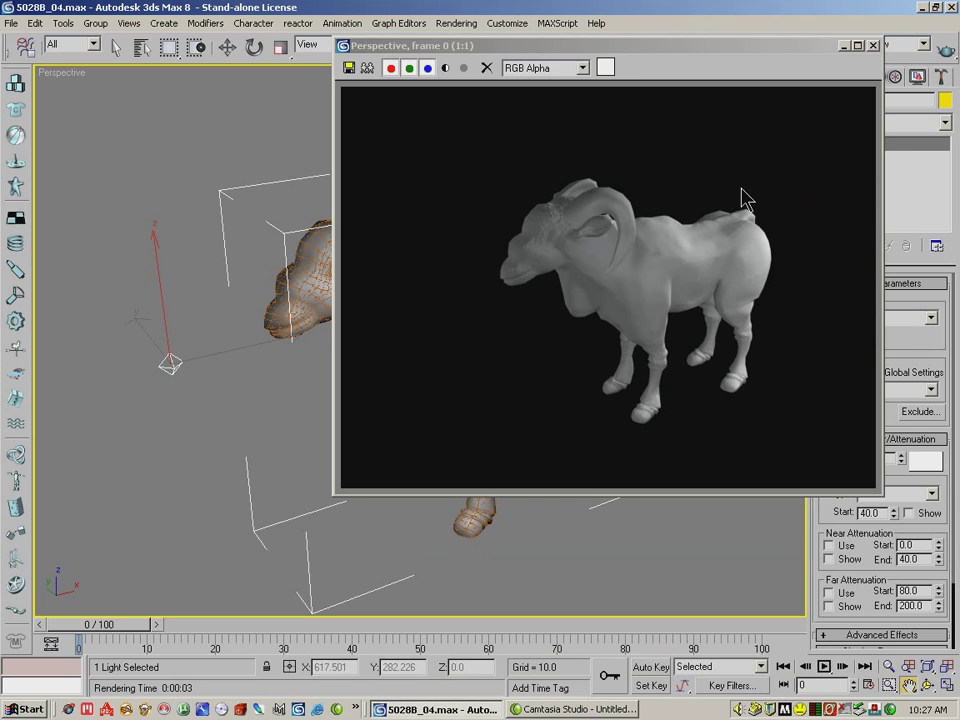
left_click(872, 45)
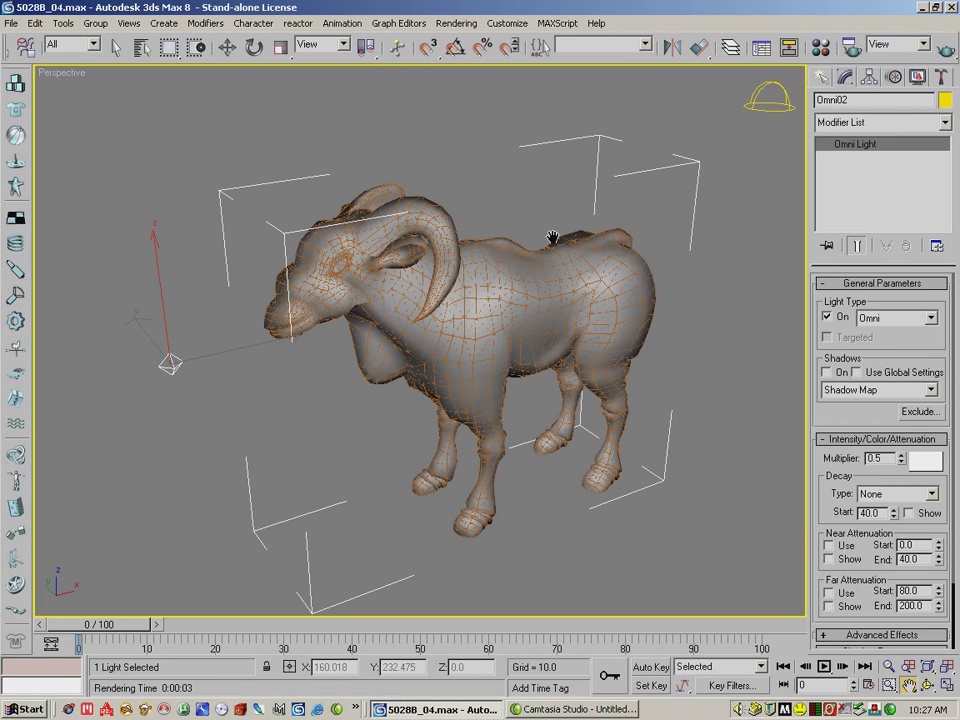
Switch to Mudbox and open goatmapped right2.mud, showing the whole sculpted goat.
left_click(88, 709)
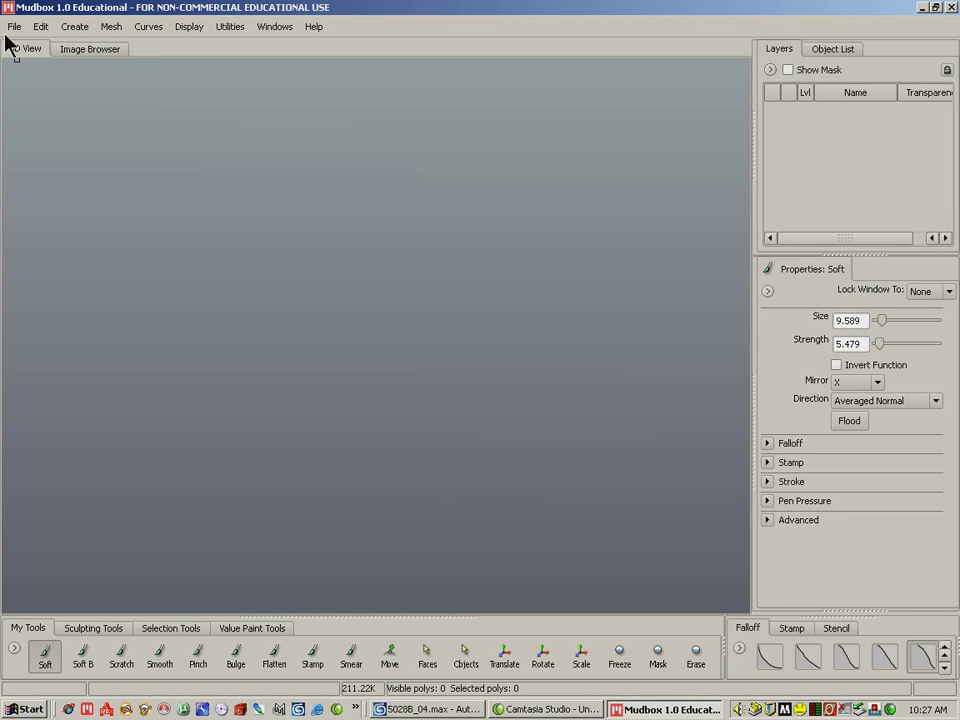
left_click(14, 27)
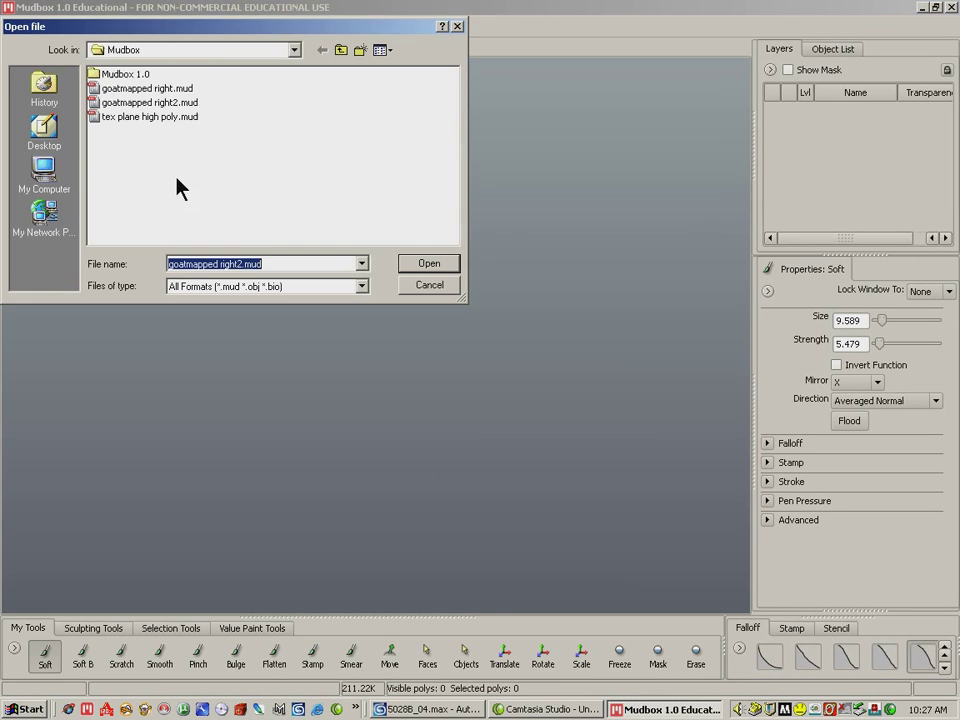
left_click(140, 103)
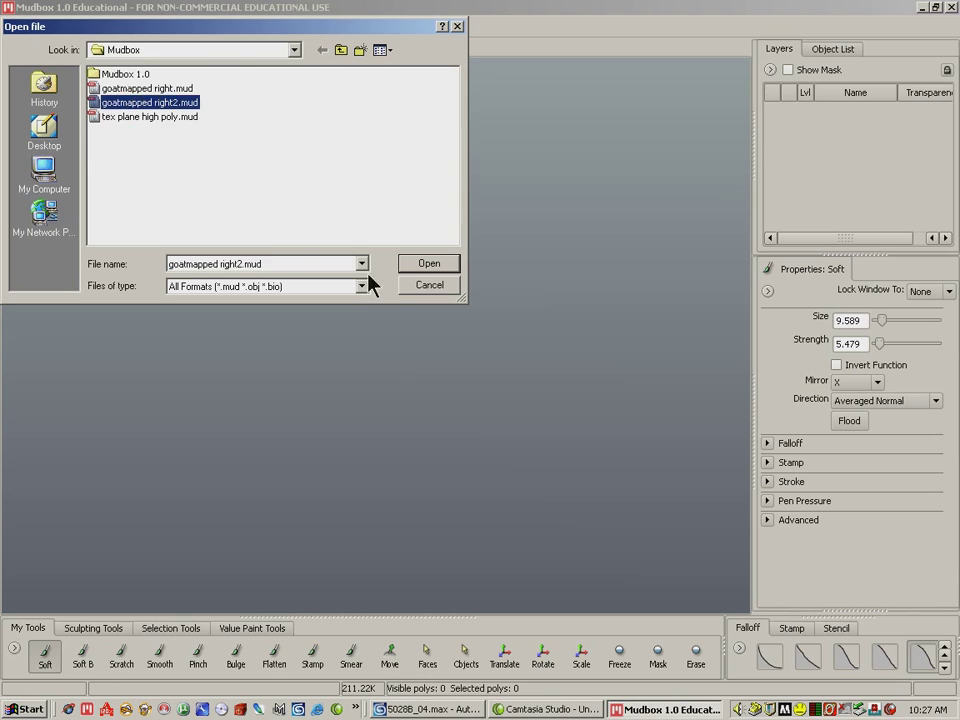
left_click(427, 264)
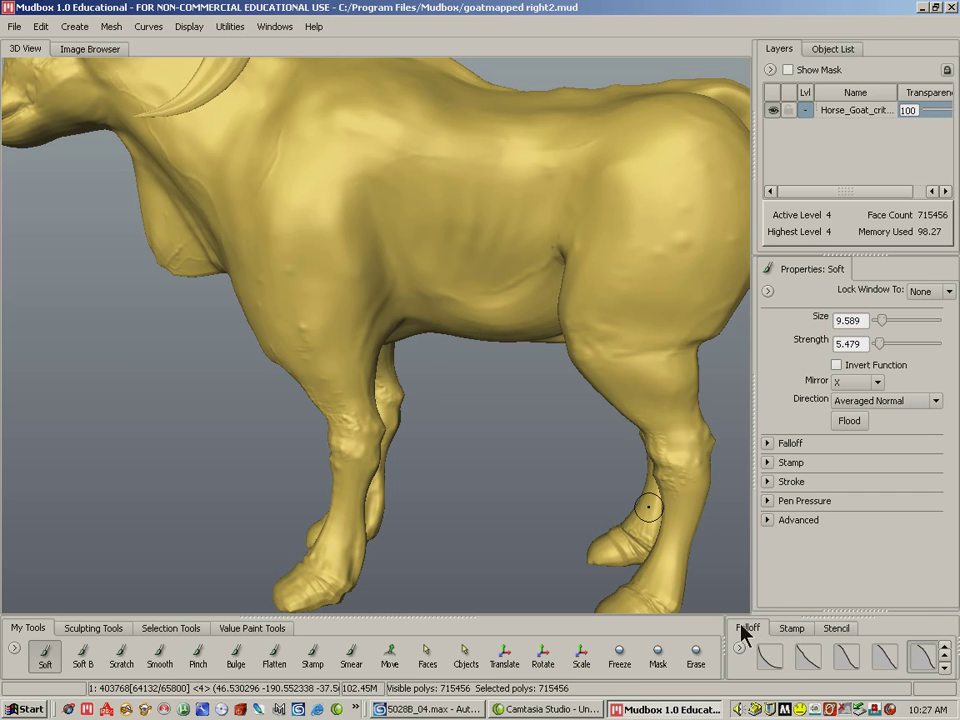
right_click_drag(631, 523, 615, 483, "alt")
left_click_drag(616, 484, 615, 481, "alt")
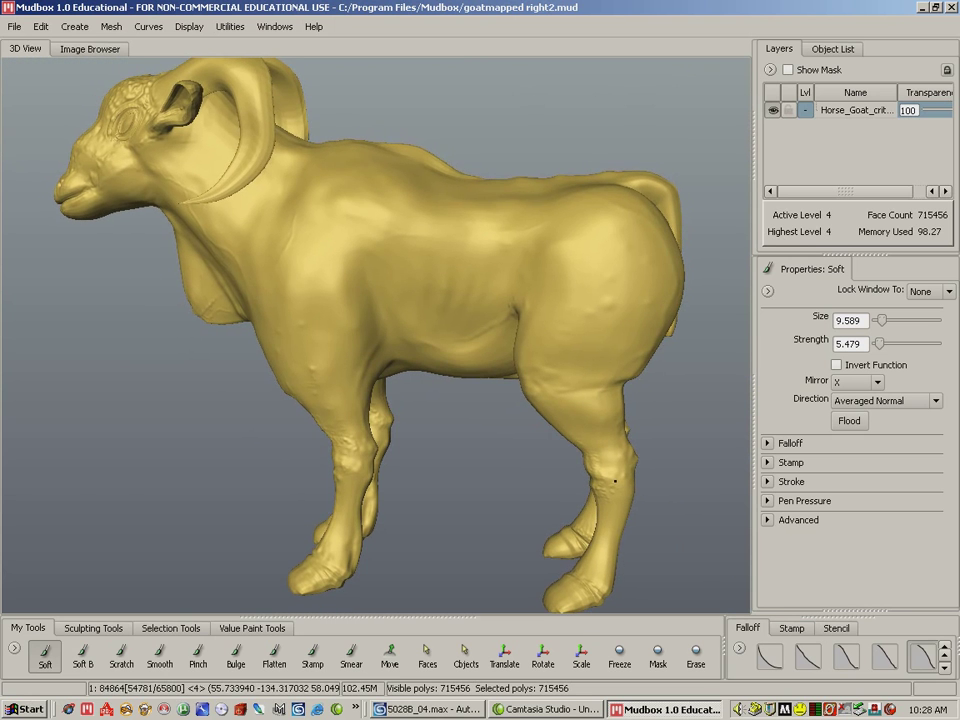
Start a texture baking operation using Horse_Goat_critter level 0 as low resolution mesh and Horse_Goat_critter (5 levels) as high resolution mesh.
left_click(230, 28)
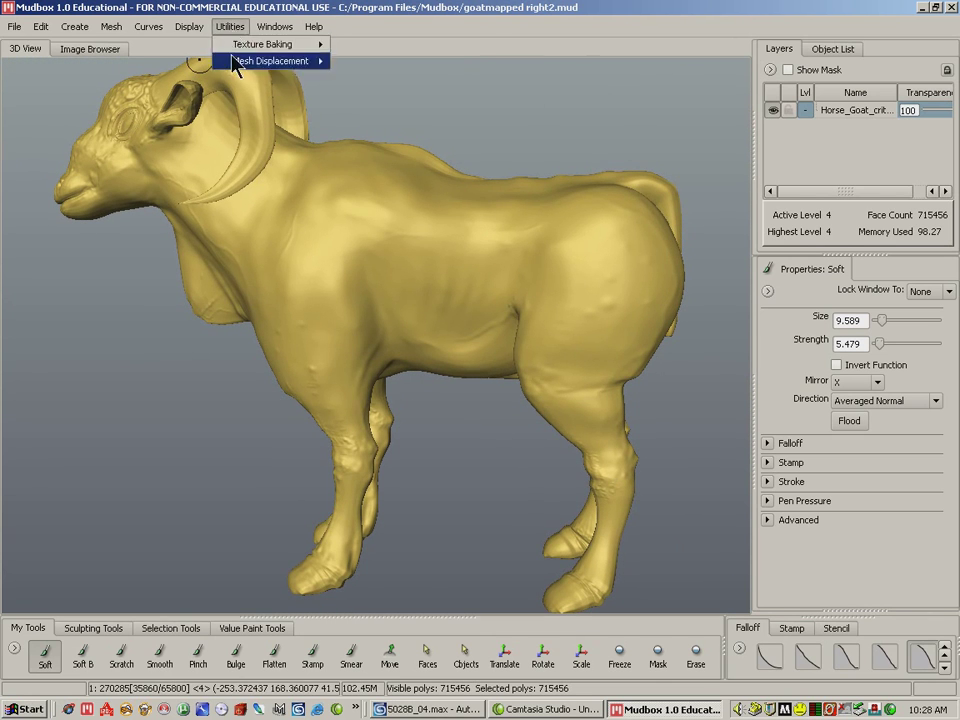
mouse_move(318, 44)
left_click(384, 48)
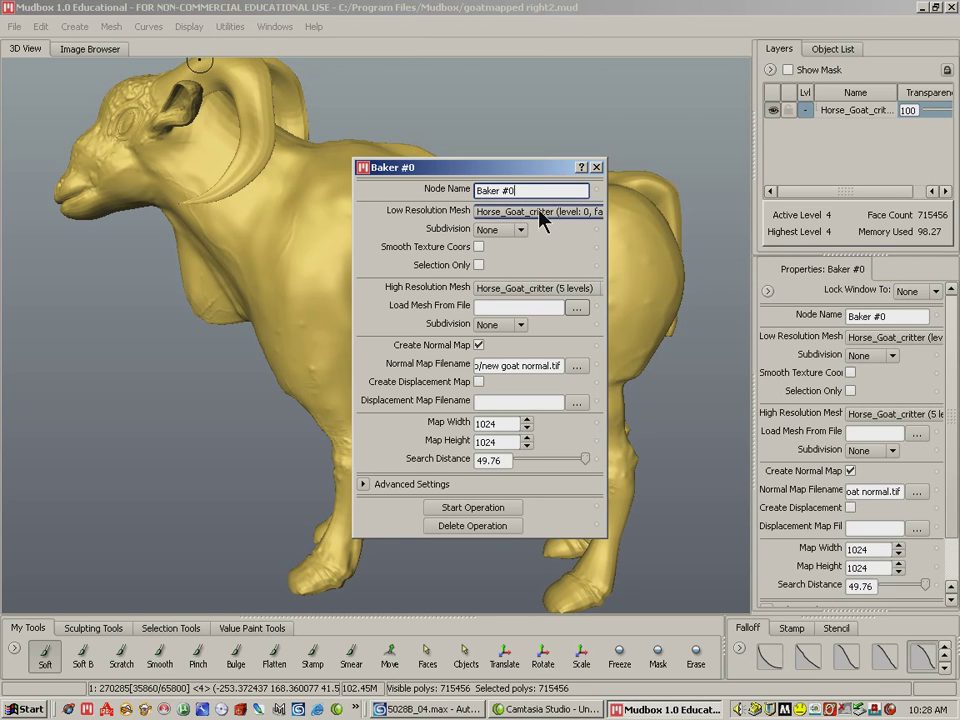
left_click(539, 211)
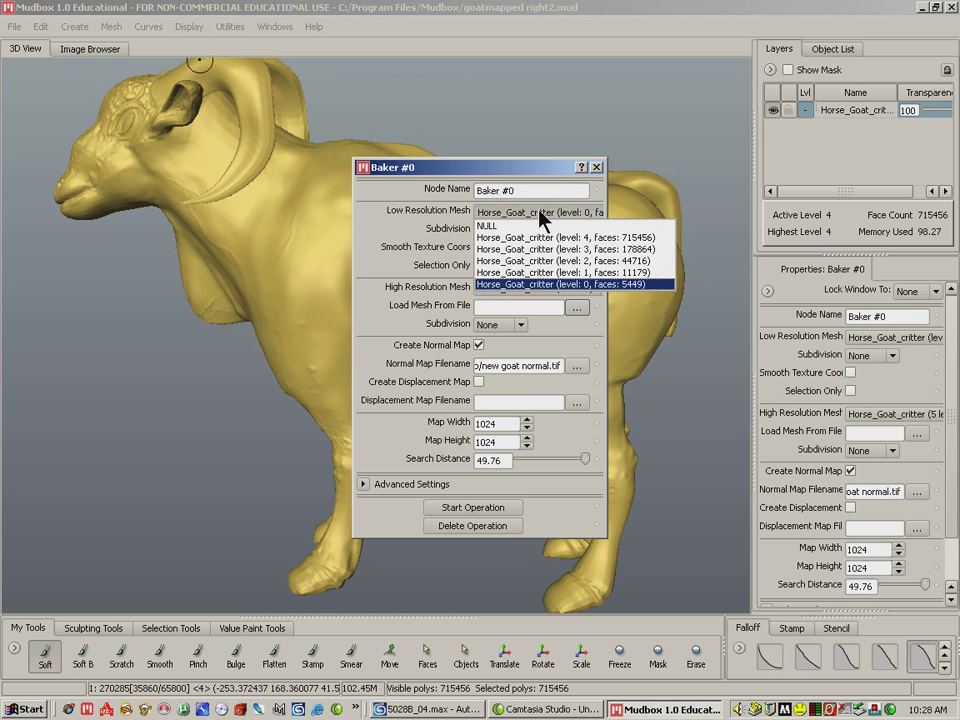
left_click(369, 226)
left_click(537, 289)
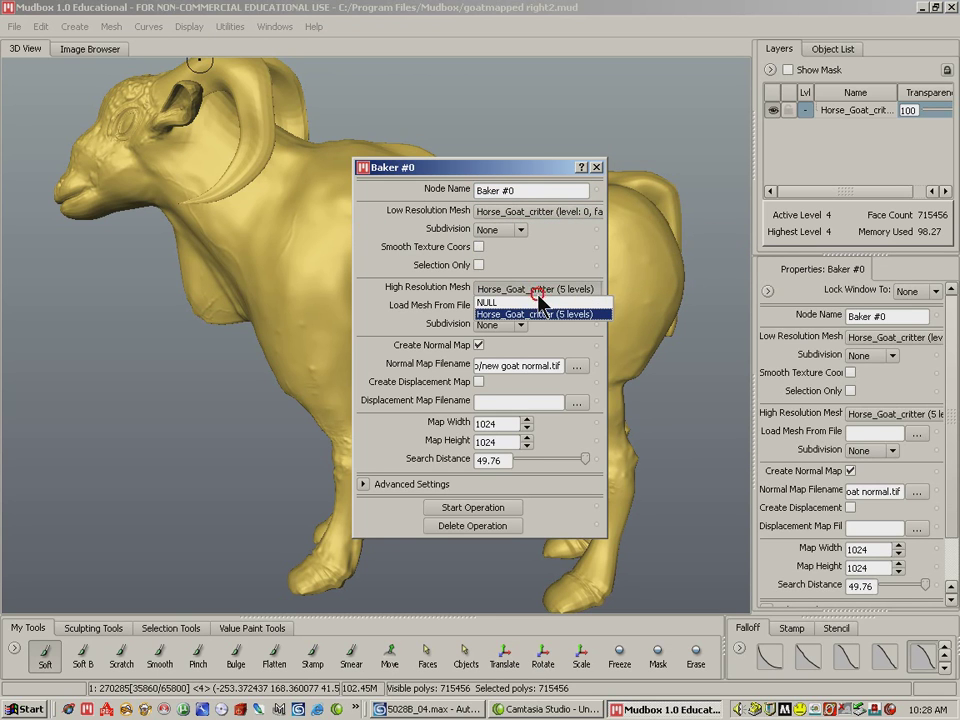
left_click(364, 253)
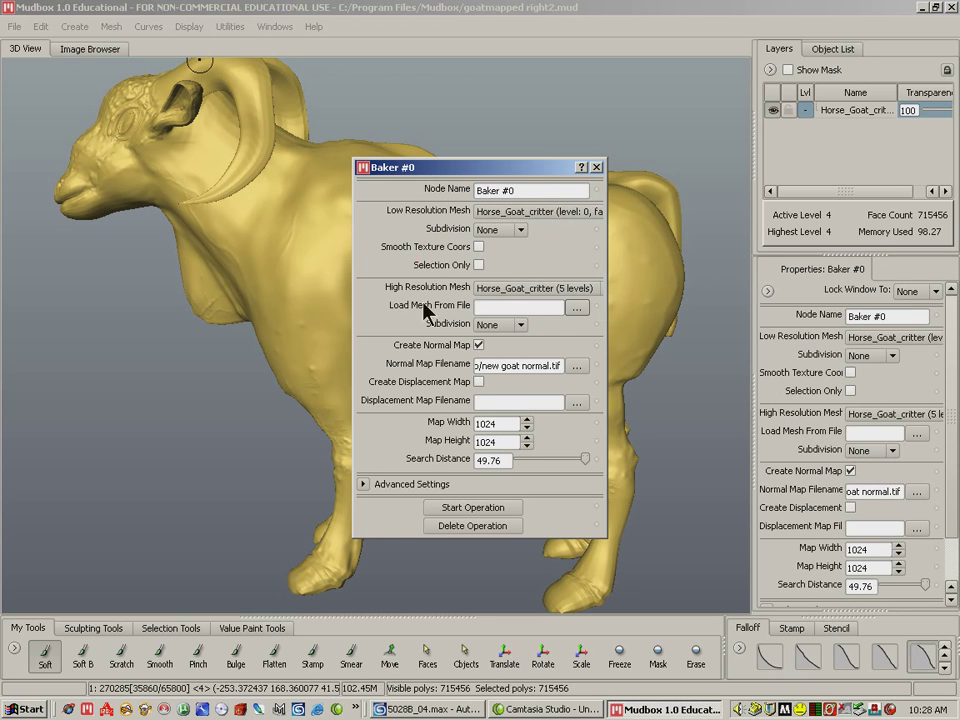
Set the high resolution mesh's subdivision to Highest and the search distance to 20.00.
left_click(514, 326)
left_click(500, 374)
left_click_drag(529, 457, 593, 465)
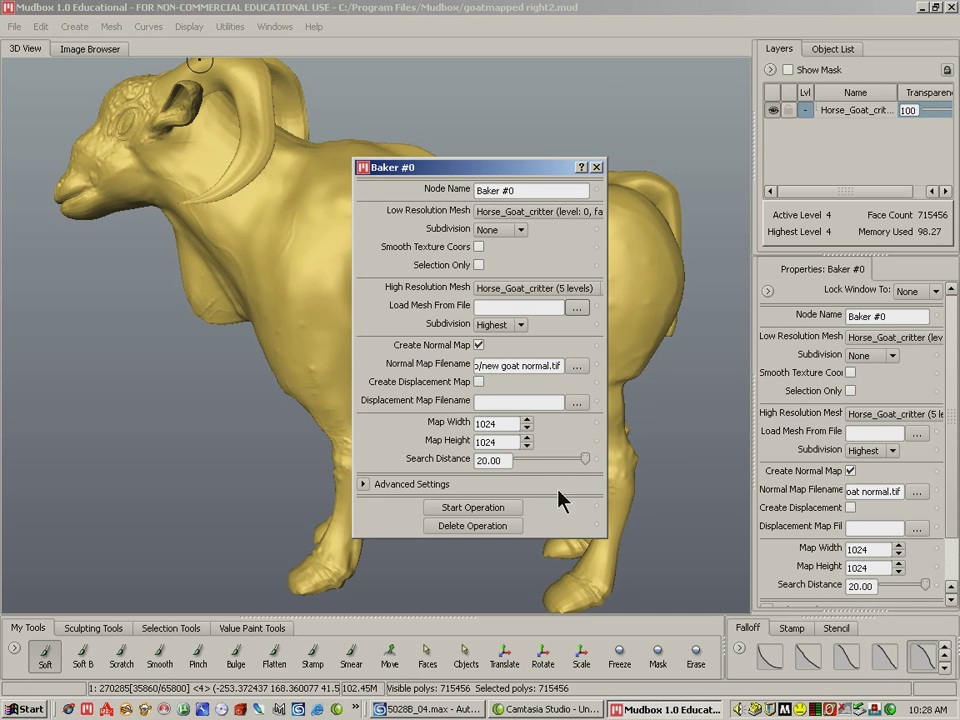
Set the normal map space to Object in the baker's advanced settings.
left_click(364, 484)
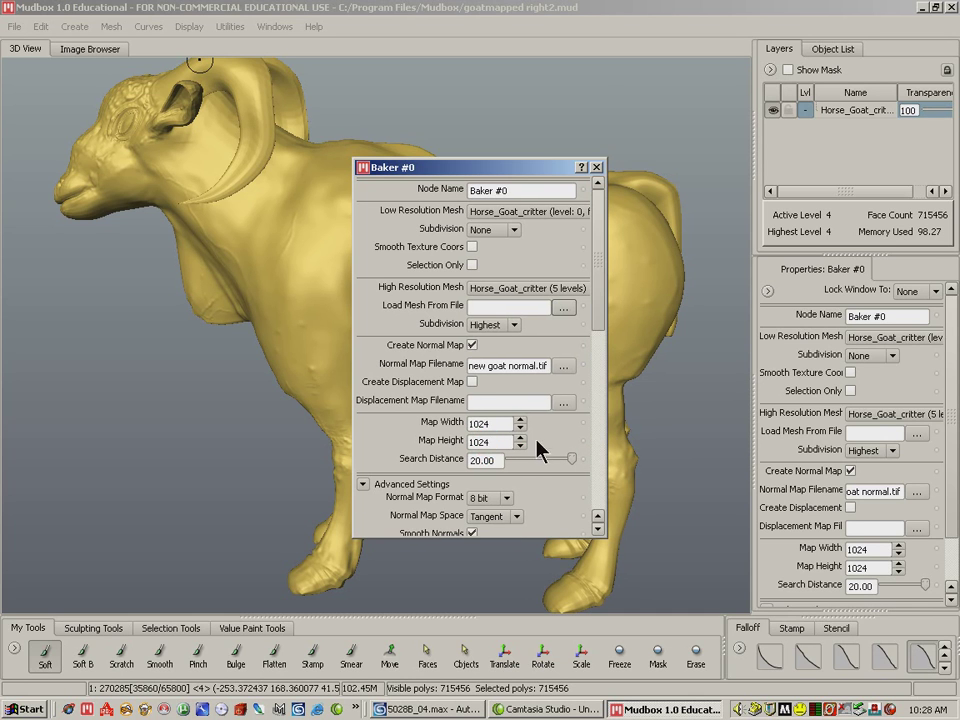
scroll(600, 300, "down", 3)
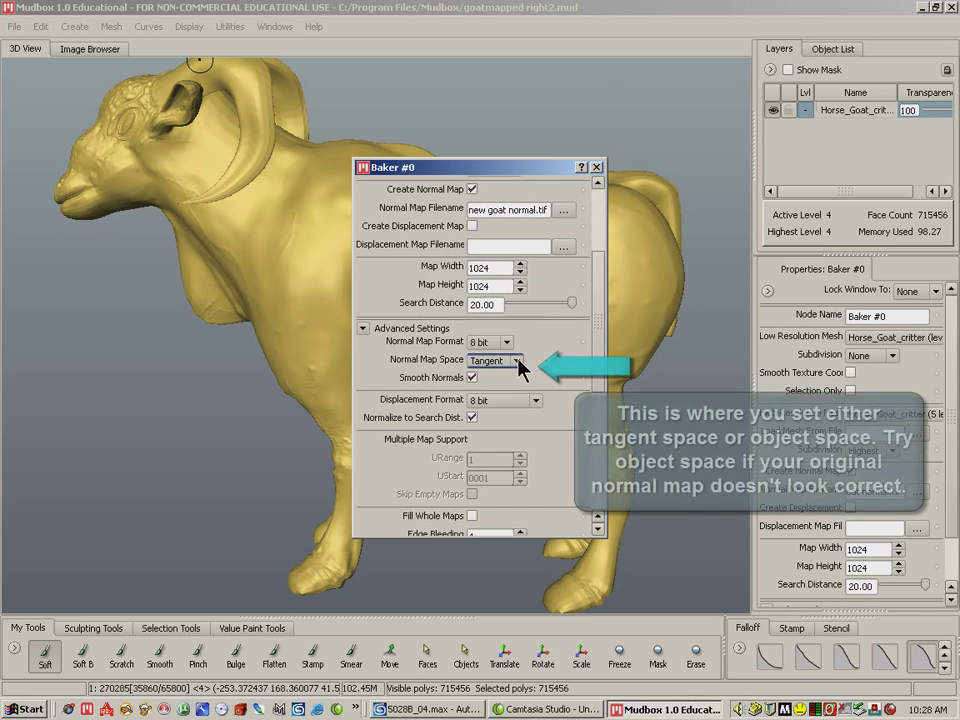
left_click(517, 362)
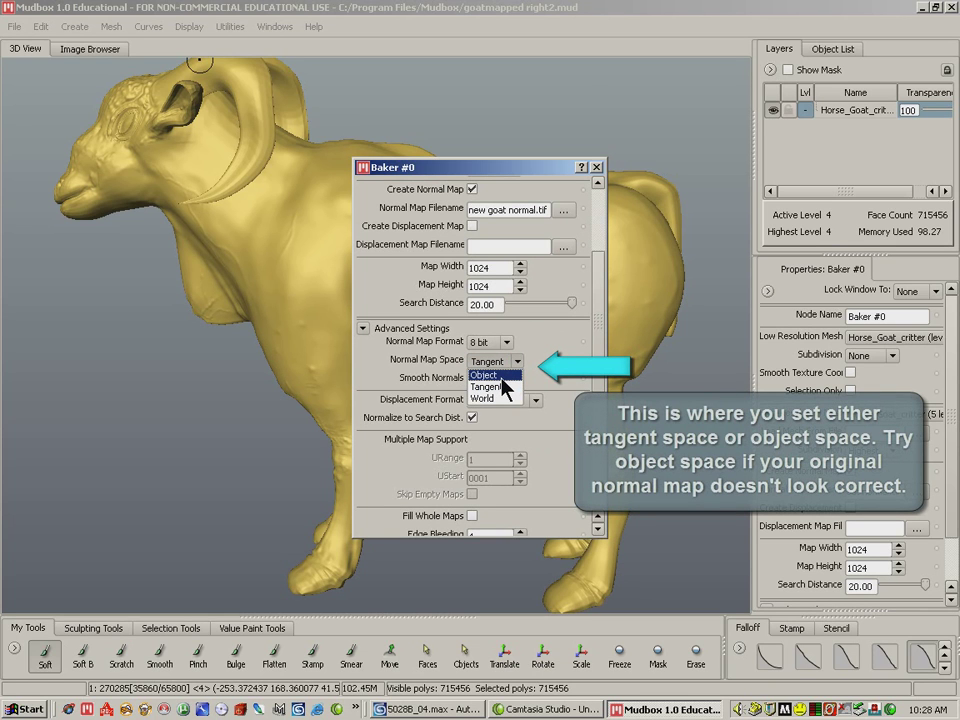
left_click(499, 376)
mouse_move(598, 300)
left_mouse_down()
mouse_move(592, 430)
mouse_move(597, 288)
left_mouse_up()
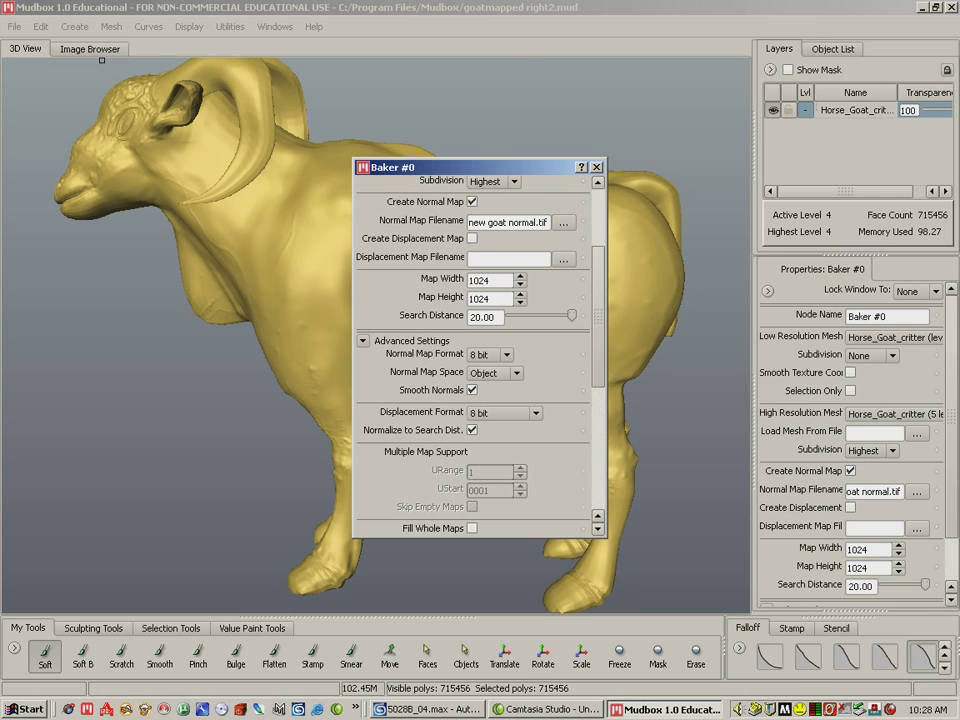
In the image browser, choose a new directory and expand Basic MAX for Games_Module 02 under _GameInstitute on SMART DISK (G:).
left_click(92, 50)
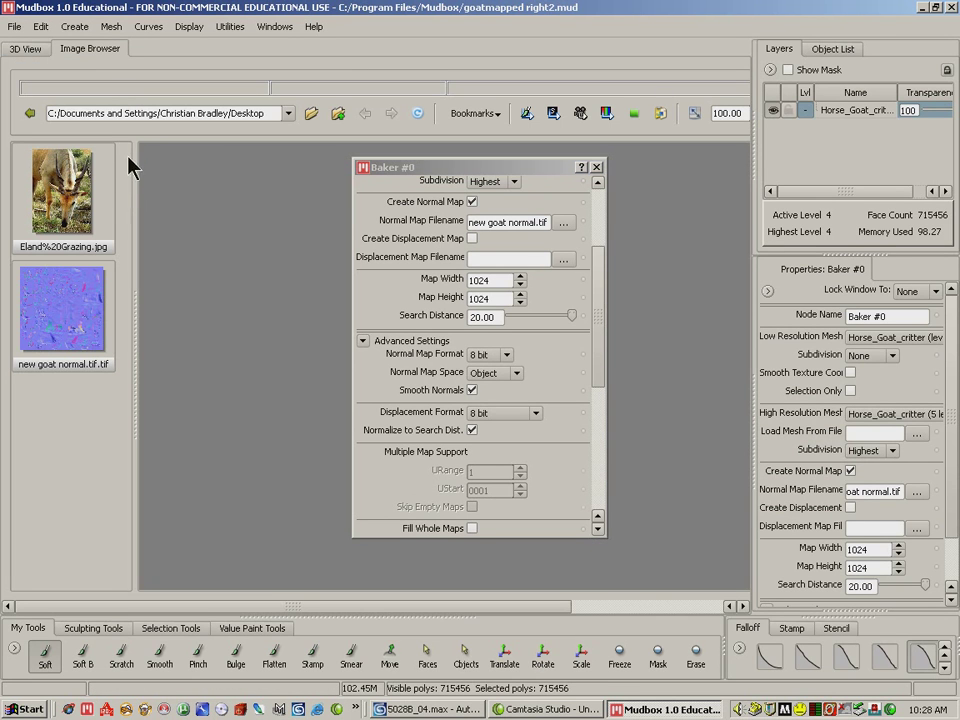
left_click(288, 113)
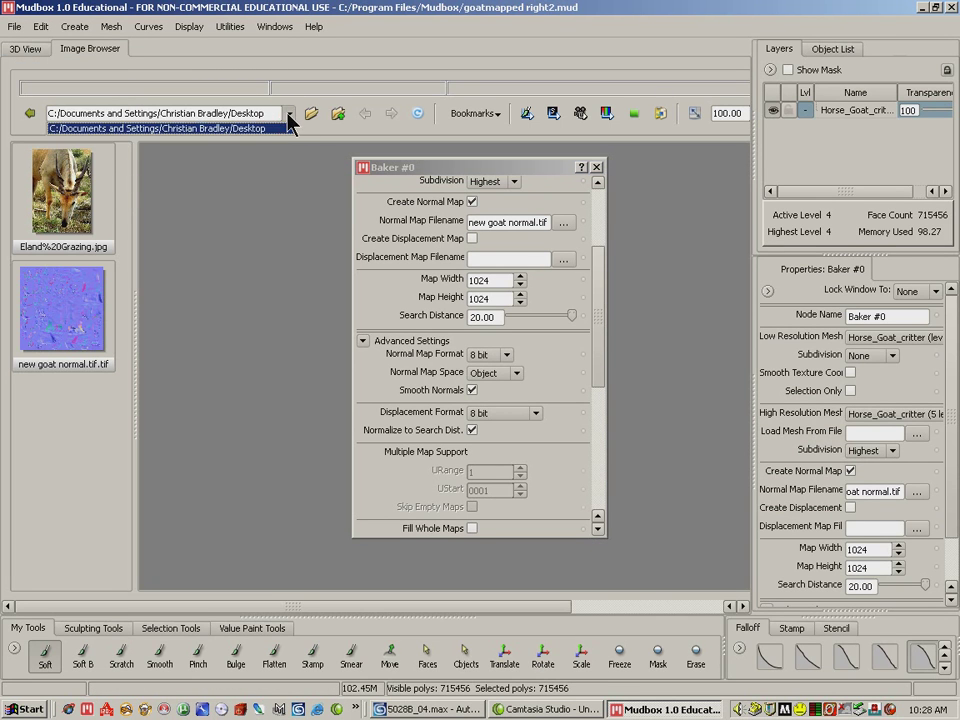
left_click(338, 114)
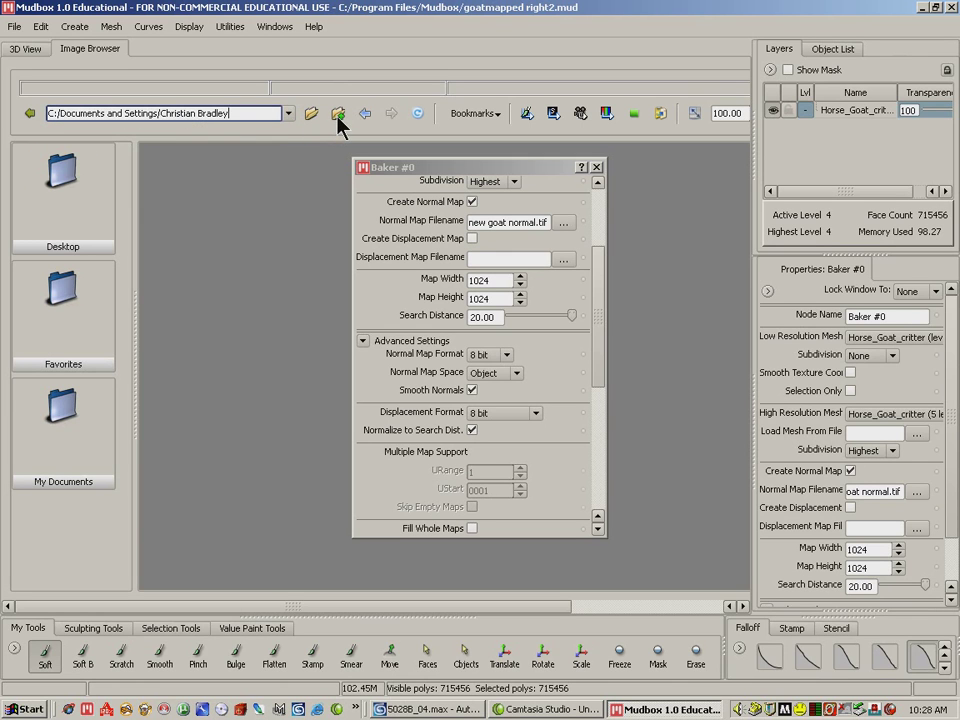
left_click(313, 117)
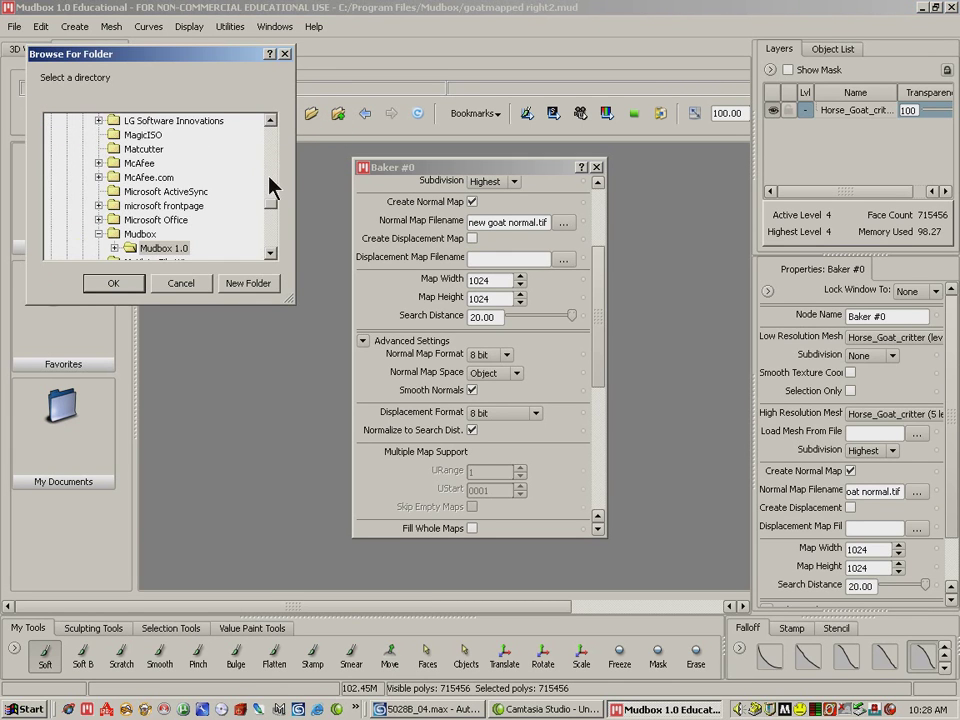
left_click_drag(272, 208, 276, 250)
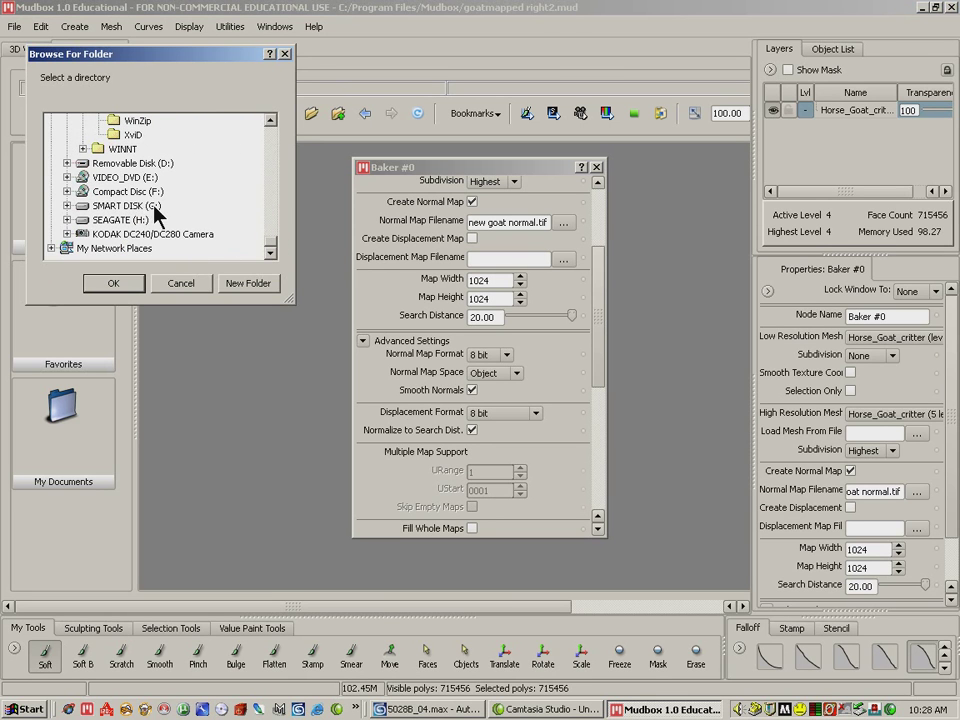
double_click(108, 205)
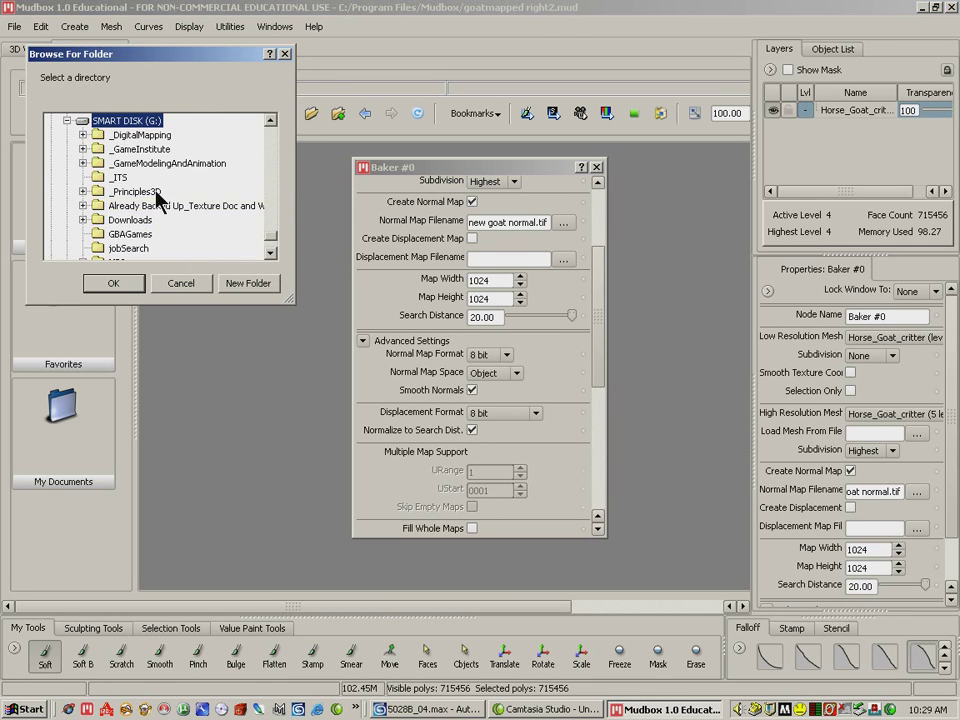
double_click(135, 149)
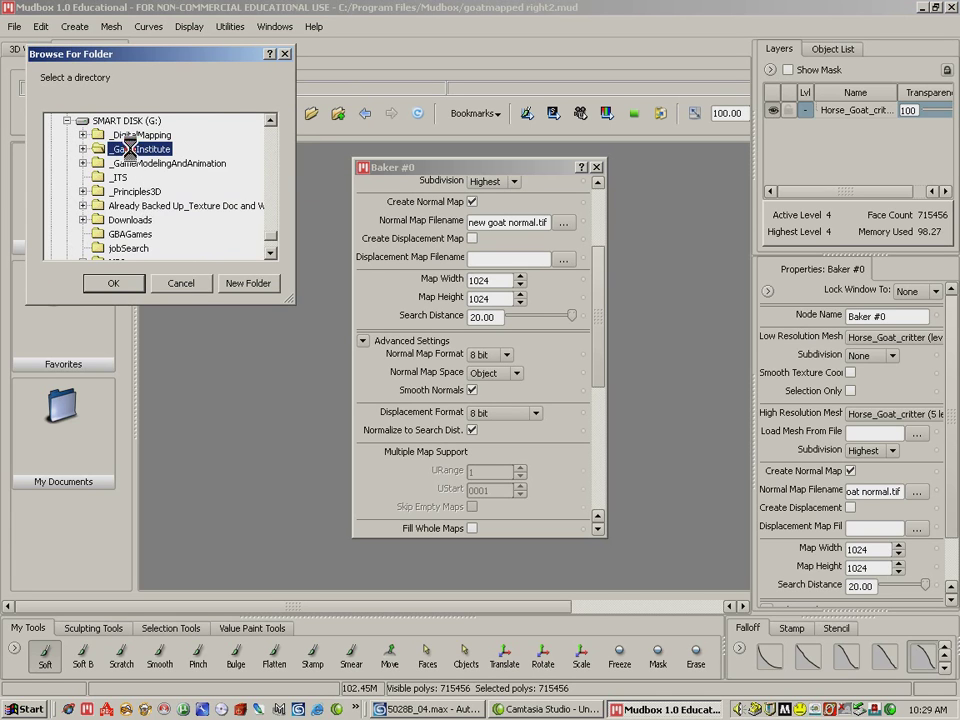
double_click(150, 177)
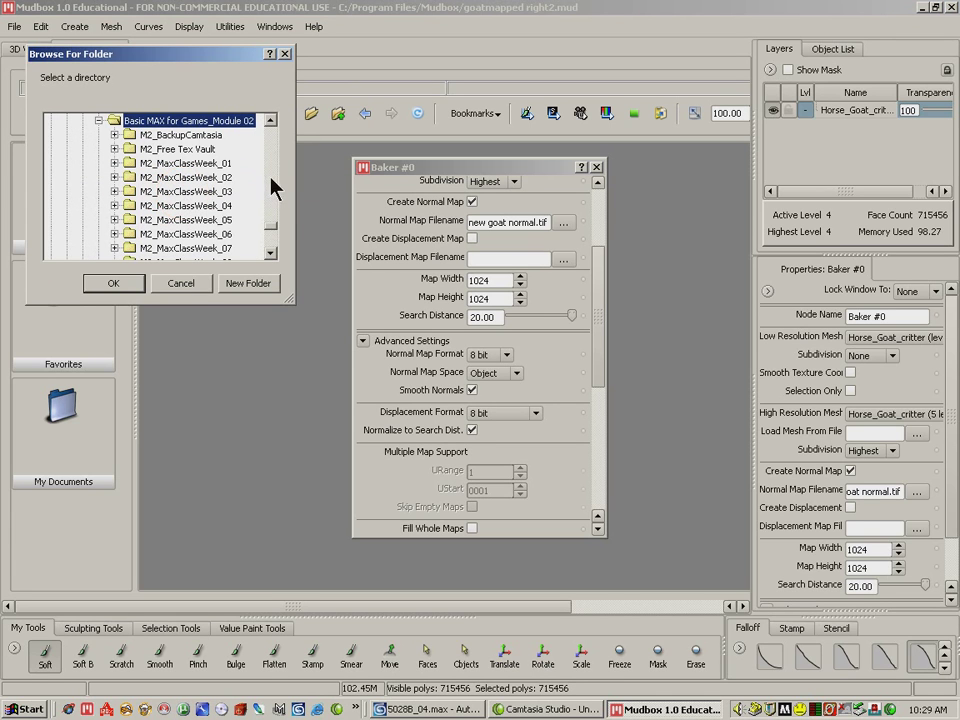
Load the 5028B folder from M2_MaxClassWeek_05 into the image browser.
left_click_drag(272, 225, 272, 238)
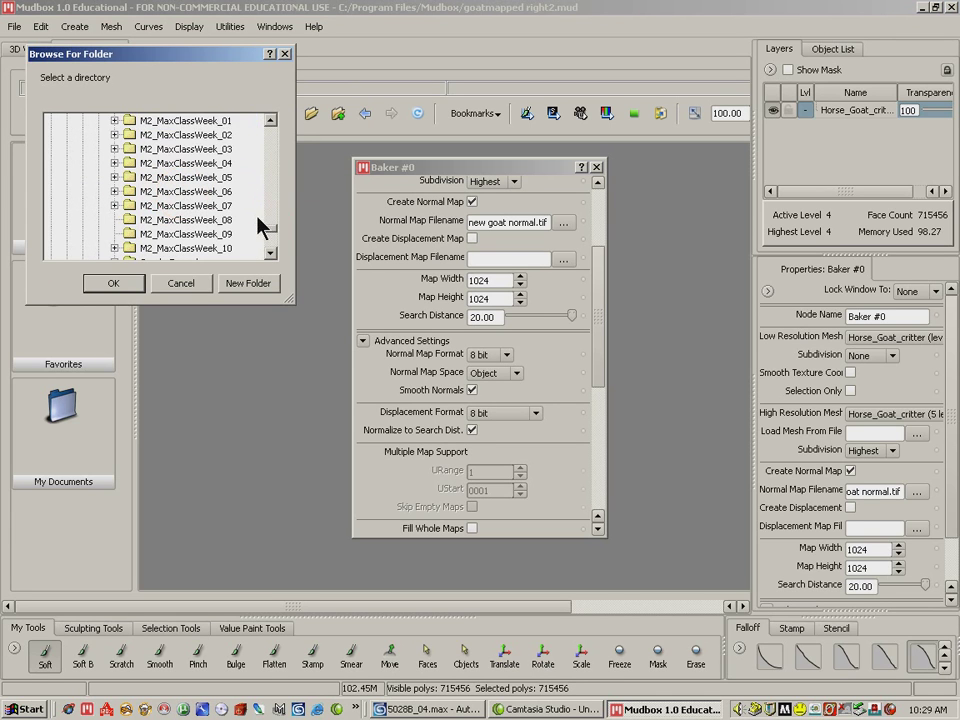
left_click(180, 178)
double_click(155, 180)
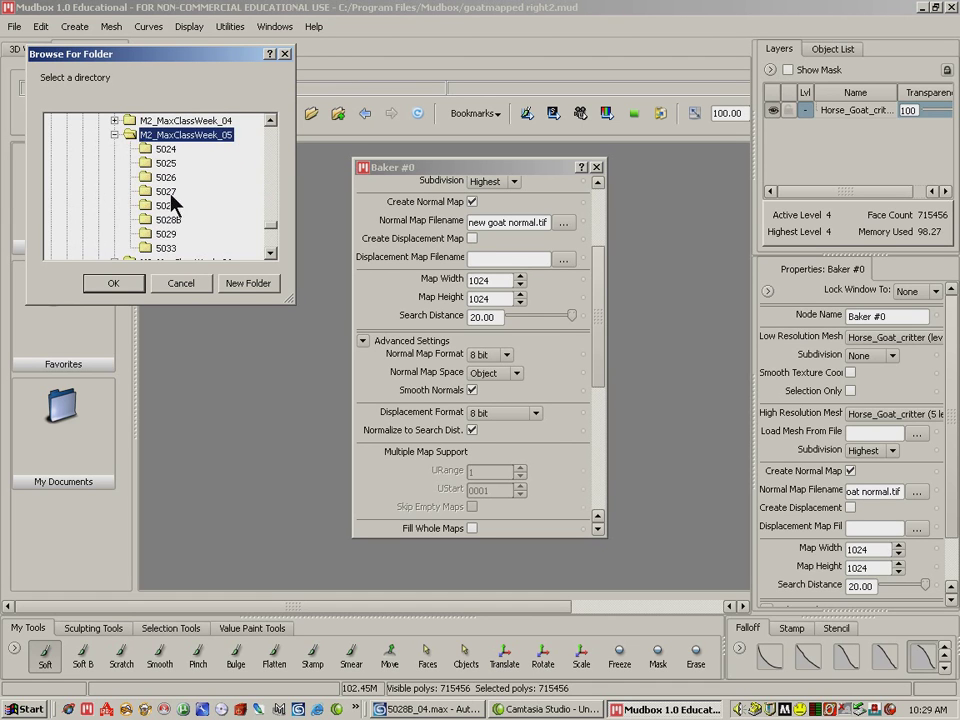
left_click(168, 220)
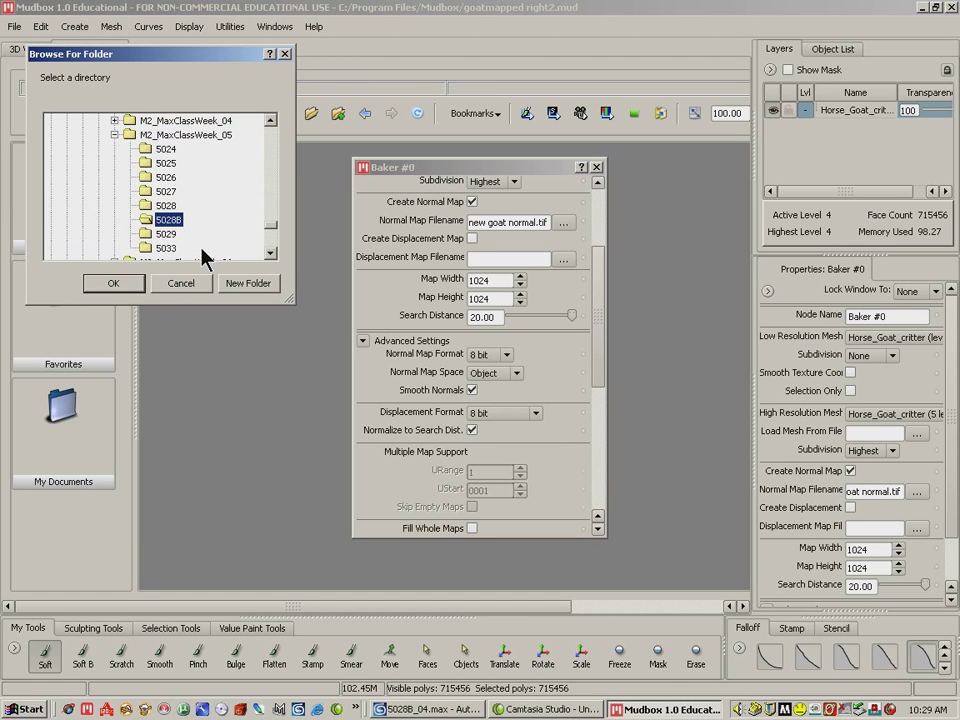
left_click(113, 283)
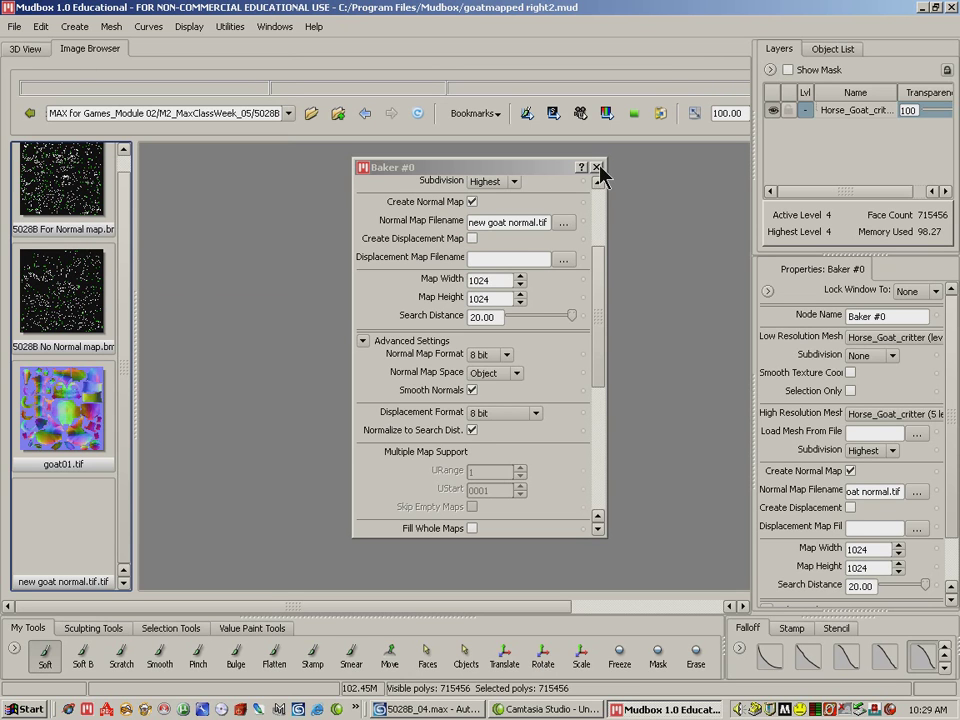
Close the baker settings and compare the tangent space map new goat normal.tif.tif with the object space map goat01.tif.
left_click(597, 505)
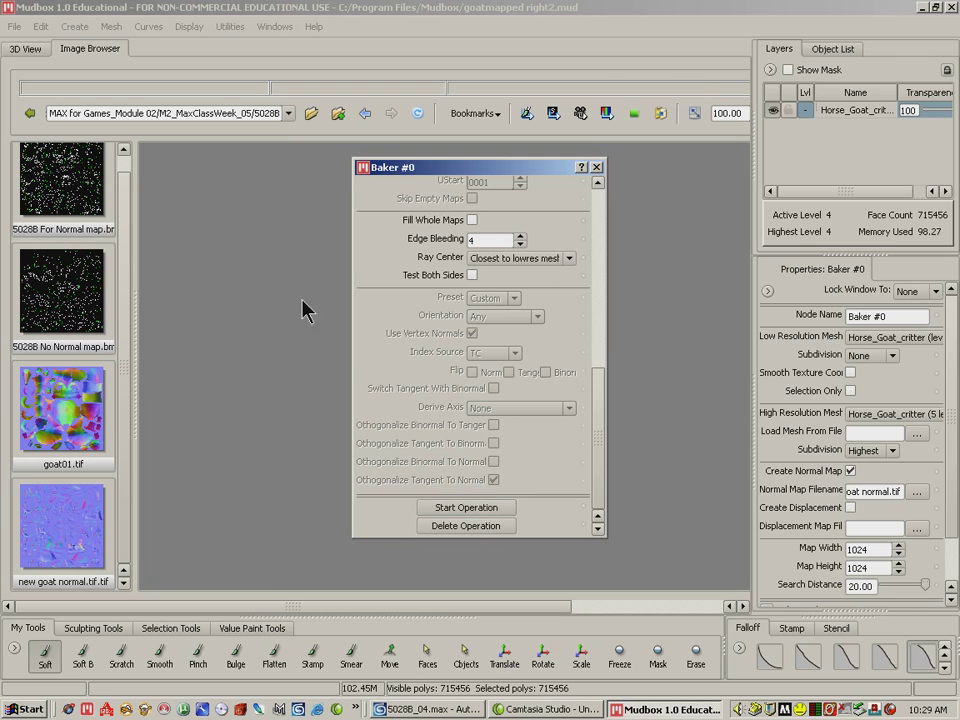
left_click(596, 167)
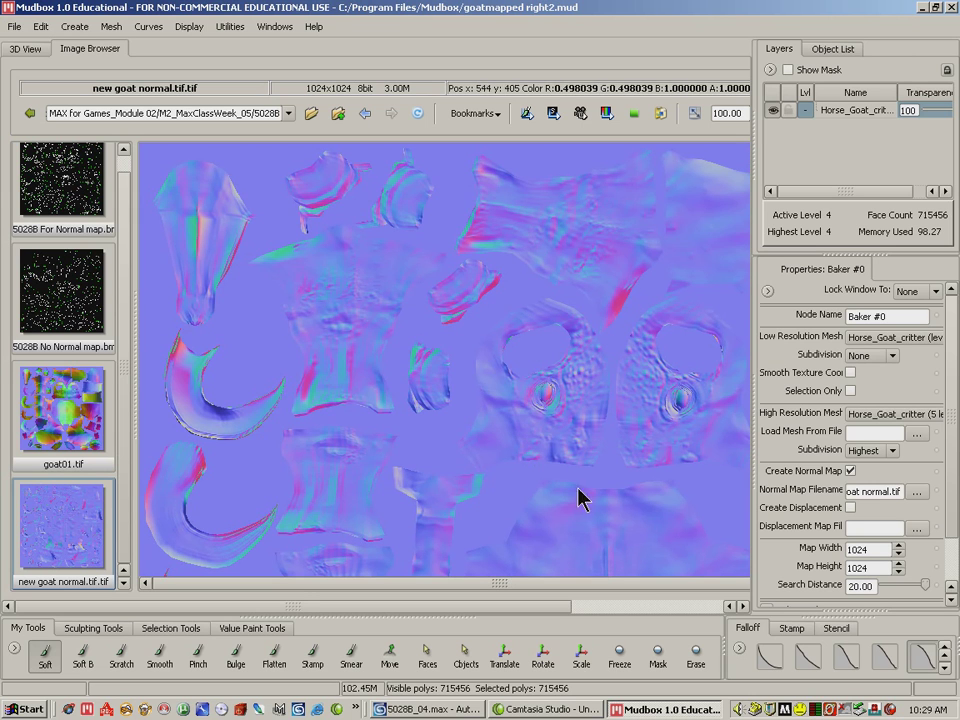
left_click(612, 606)
left_click_drag(612, 612, 690, 613)
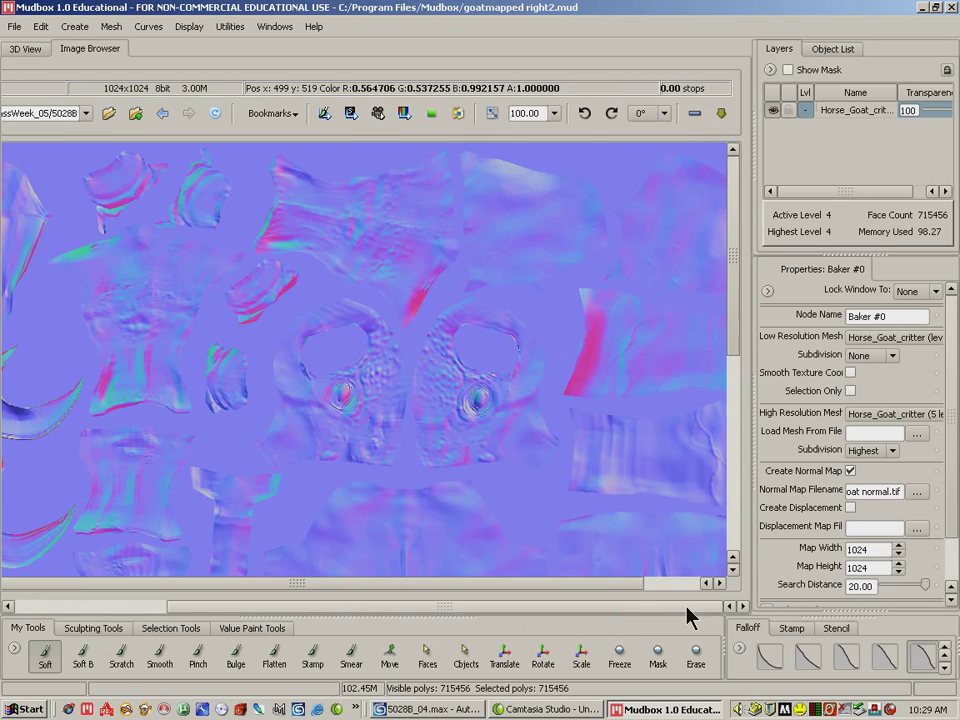
left_click_drag(733, 318, 742, 295)
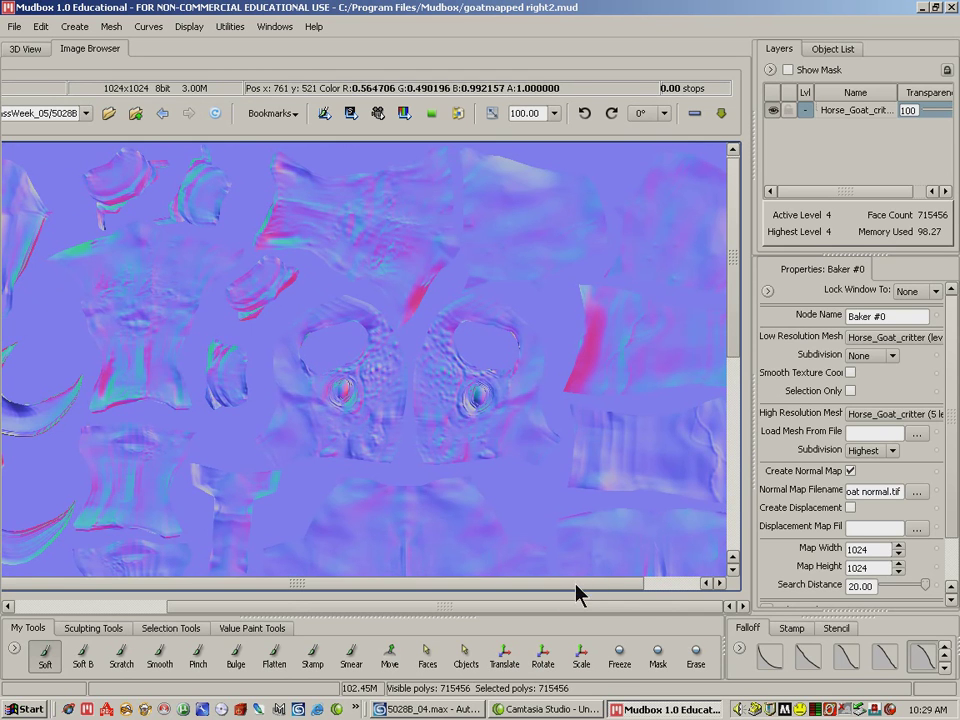
left_click_drag(579, 607, 356, 595)
left_click(67, 414)
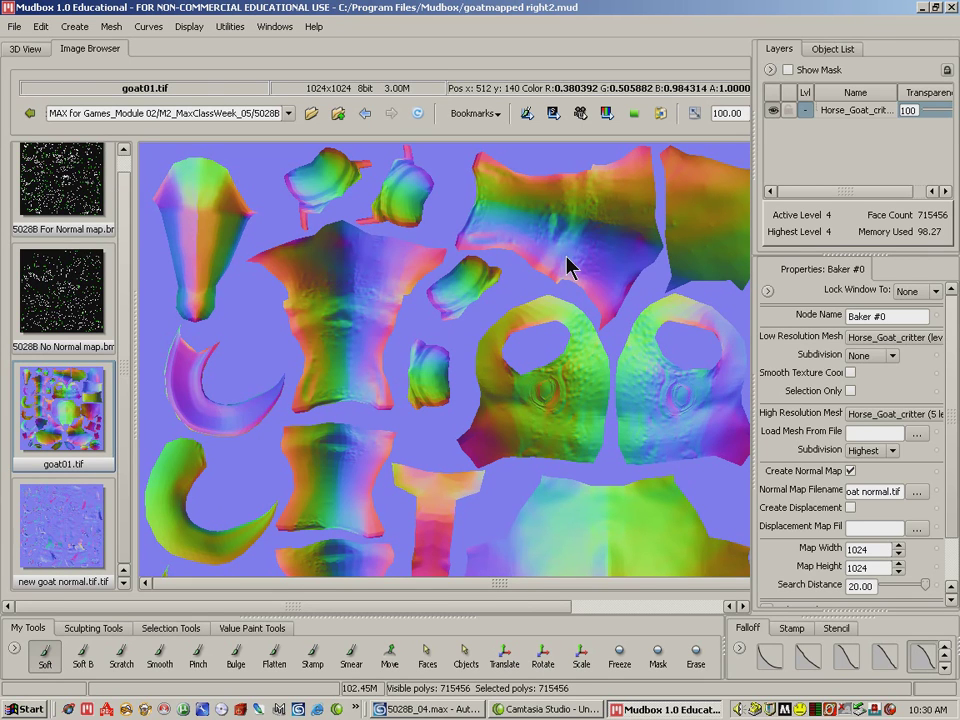
Switch to 3ds Max and open the Normal Bump map of the 02 - Default material in the Material Editor.
left_click(922, 7)
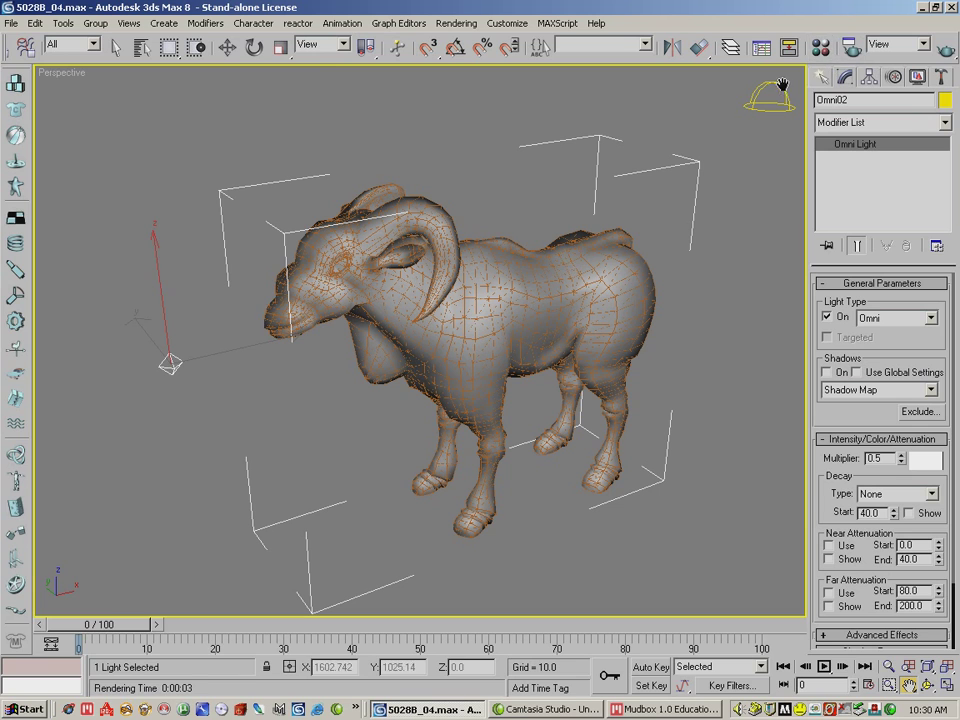
left_click(822, 48)
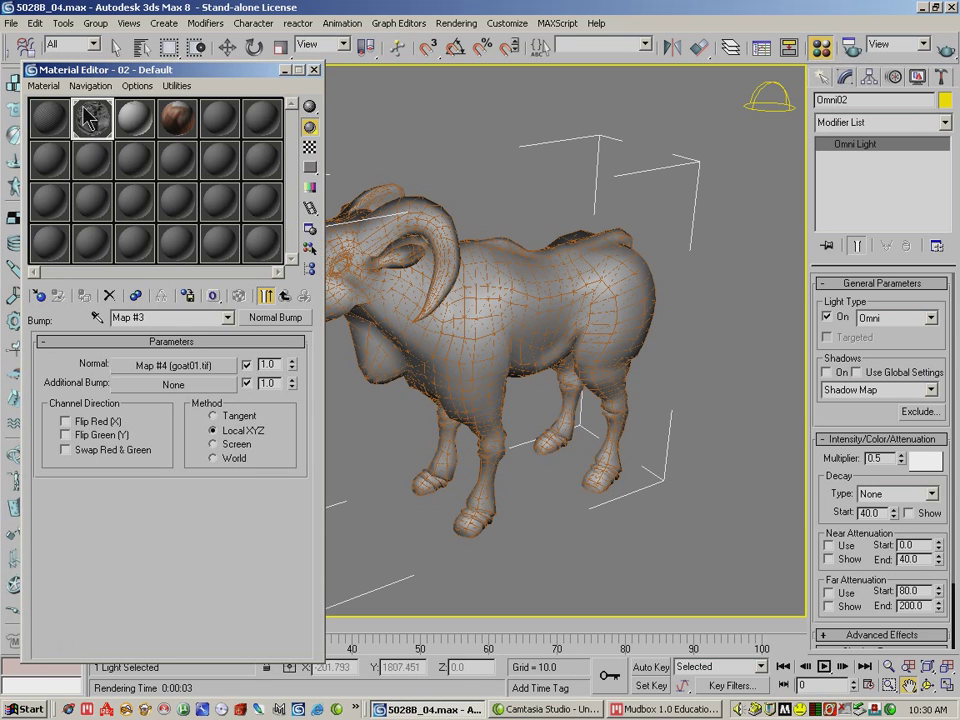
left_click(227, 317)
left_click(174, 338)
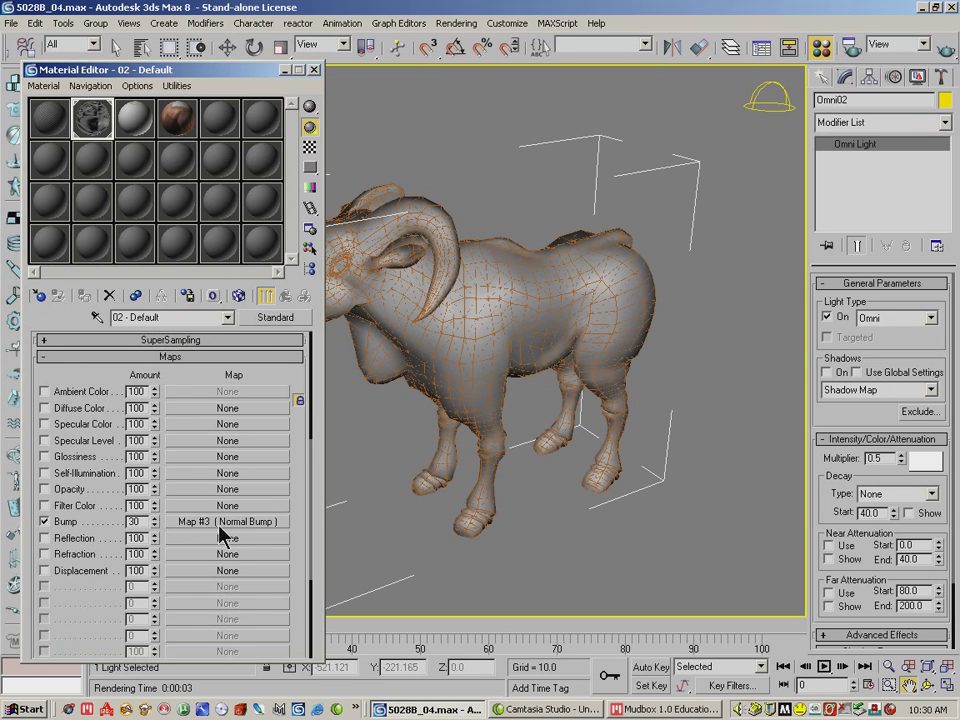
left_click(190, 523)
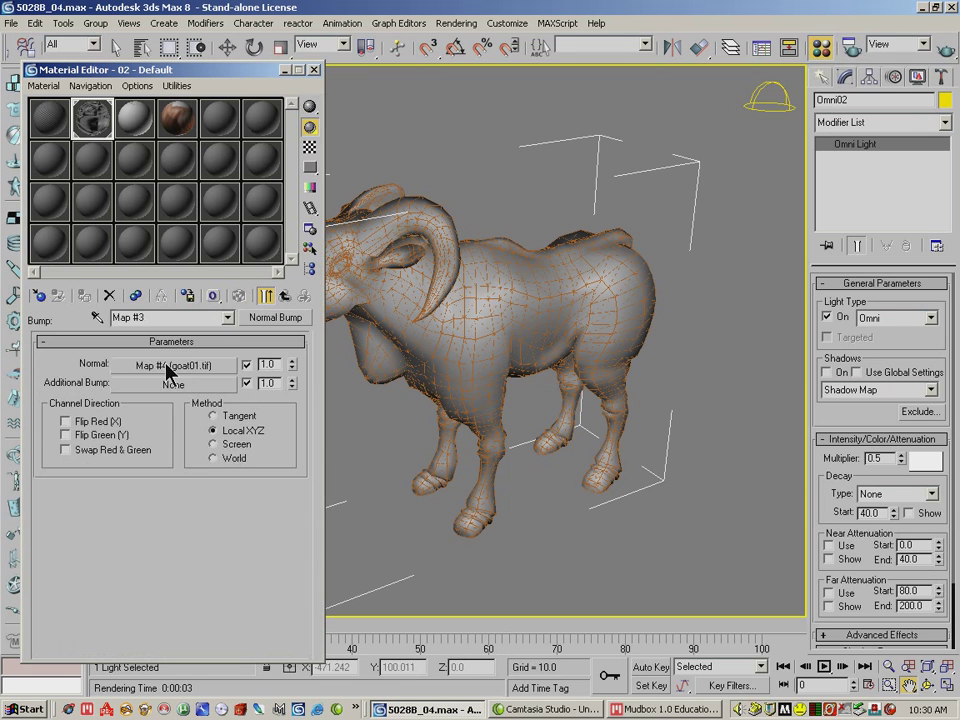
Check the goat01.tif bitmap in the normal slot and set the Normal Bump method to Local XYZ.
left_click(184, 306)
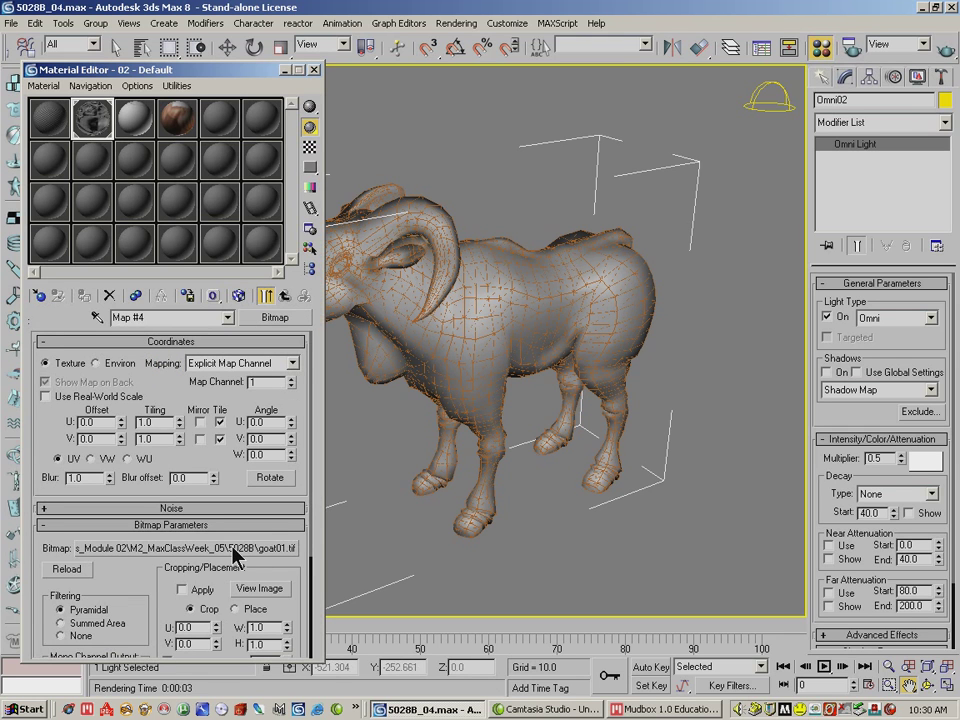
left_click(228, 318)
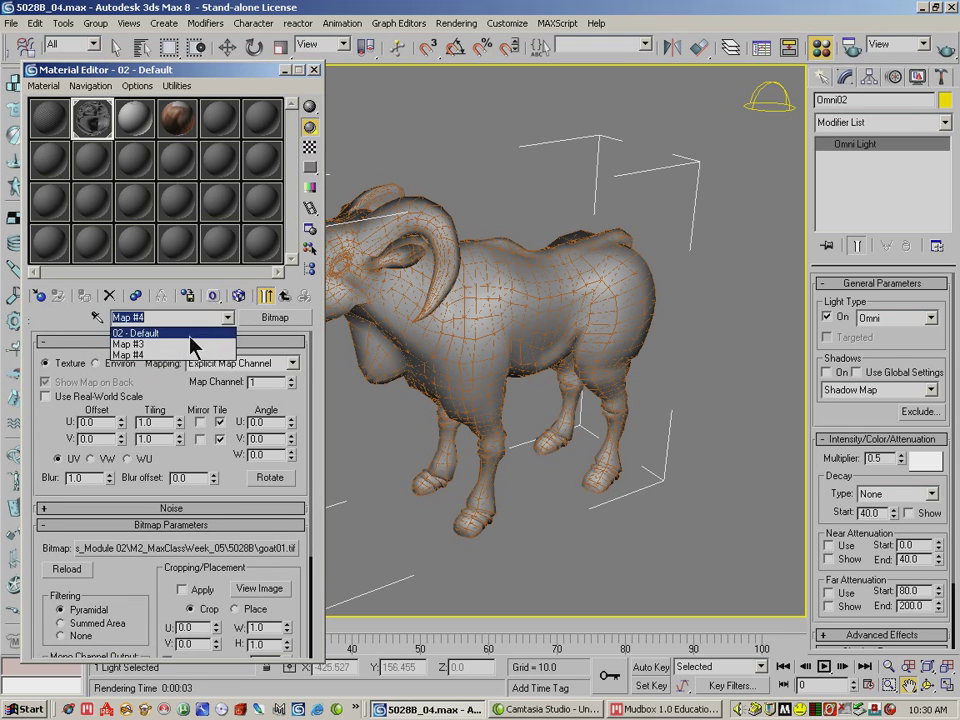
left_click(197, 343)
left_click(212, 430)
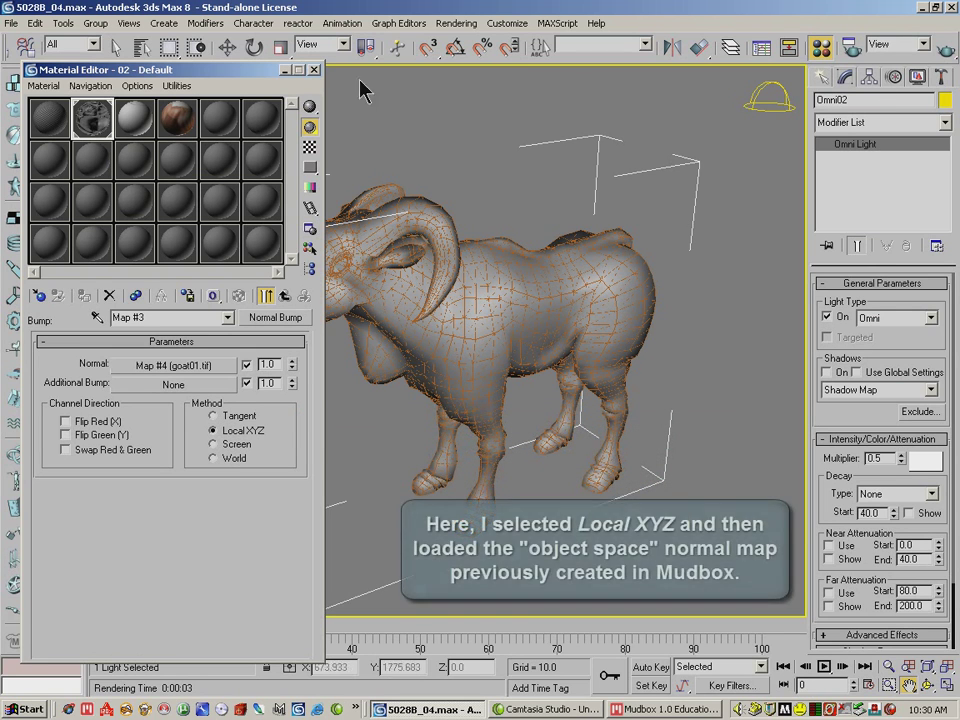
Move the Material Editor aside, select the skylight and open the Light Tracer advanced lighting settings.
left_click_drag(231, 71, 237, 100)
left_click(224, 48)
left_click(783, 88)
left_click(455, 23)
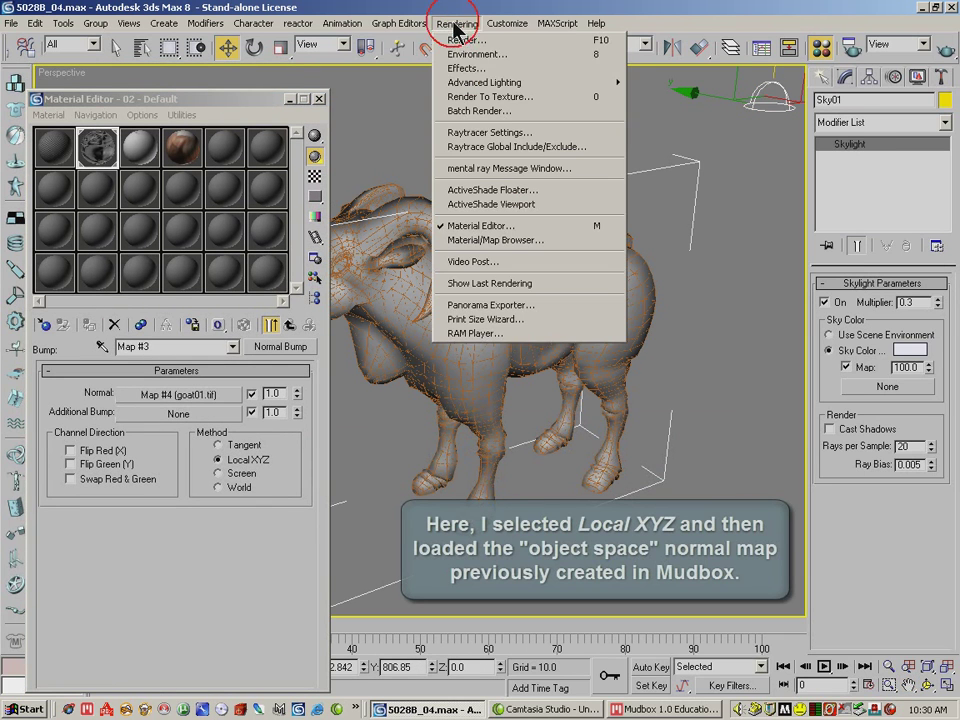
mouse_move(474, 84)
left_click(668, 82)
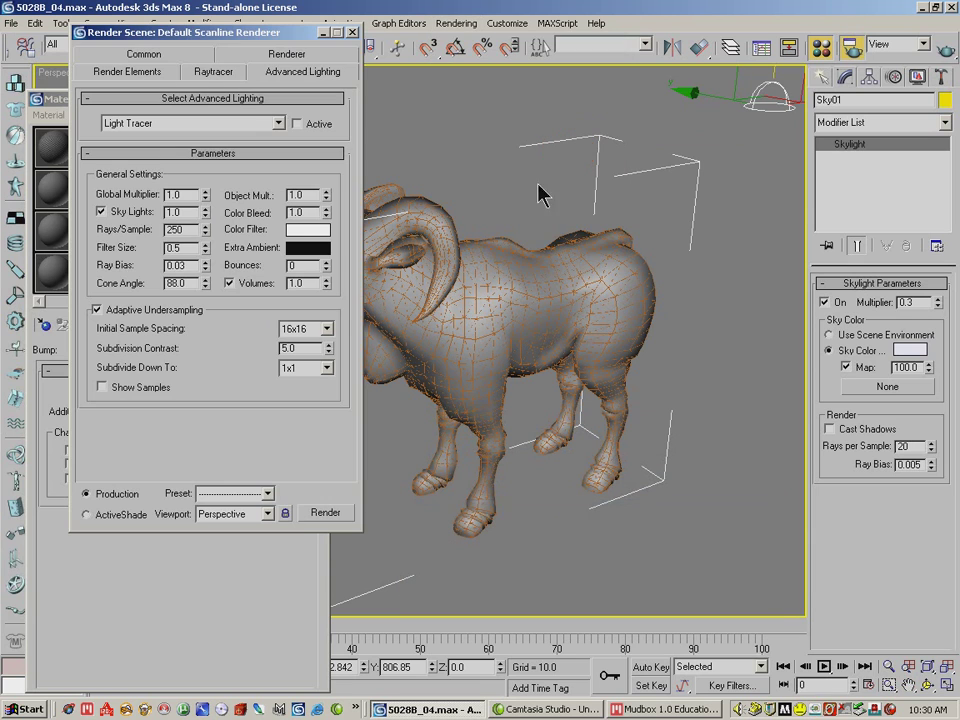
Render the perspective view of the whole goat with the Light Tracer inactive.
left_click(296, 124)
left_click(296, 124)
left_click(326, 514)
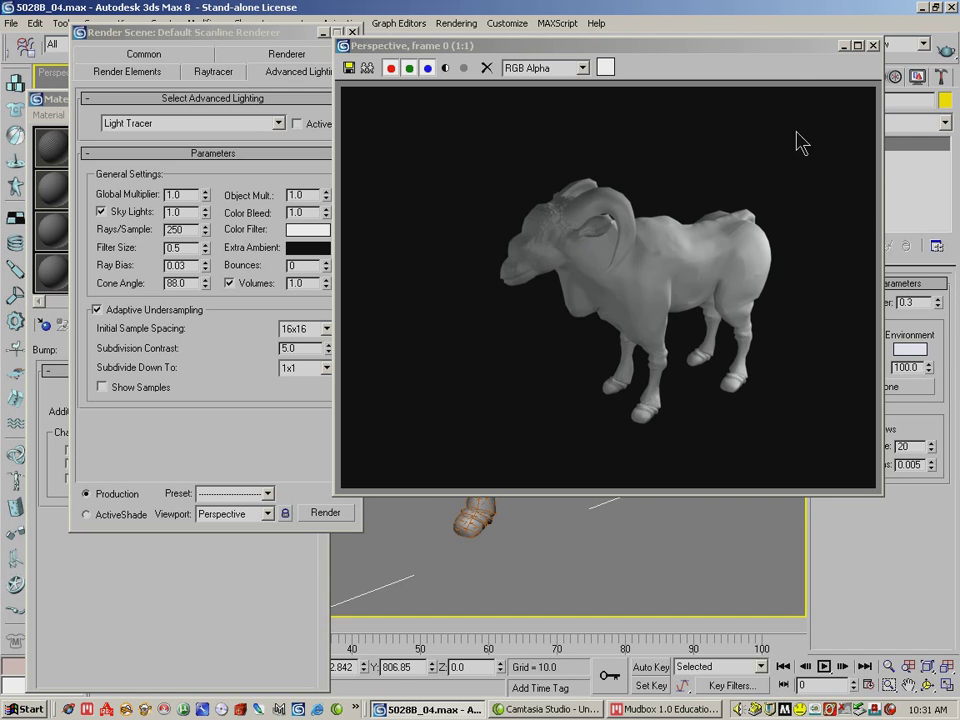
Close the rendered image and render a close-up of the goat's chest and shoulder to inspect the seams.
left_click(876, 45)
left_click(888, 668)
left_click_drag(540, 455, 531, 333)
left_click(941, 55)
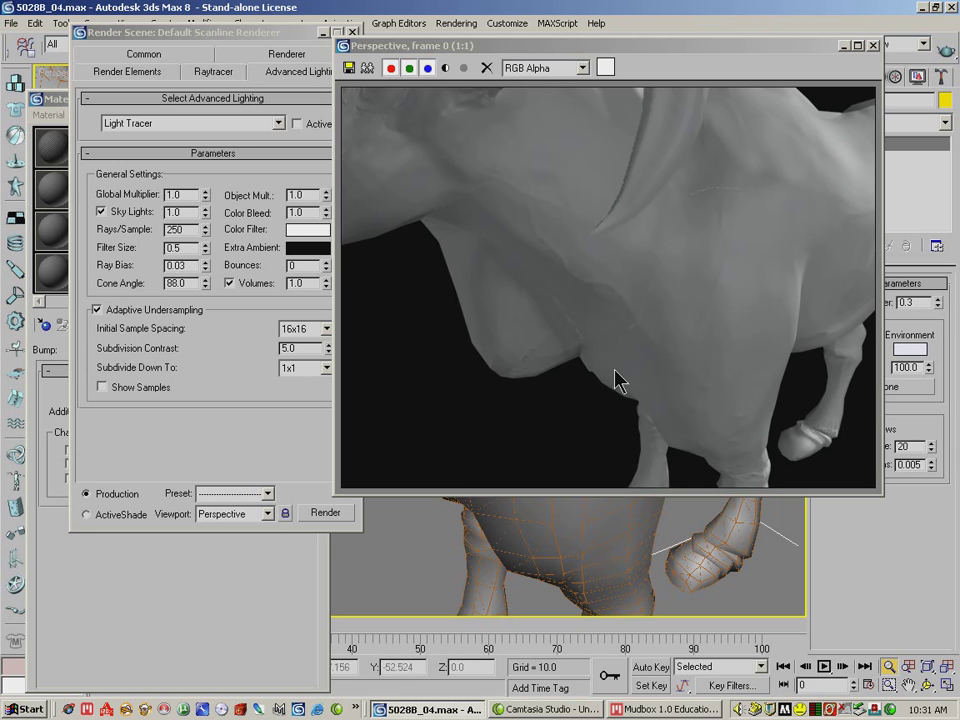
Close the close-up render and render the full goat again from the perspective view.
left_click(873, 46)
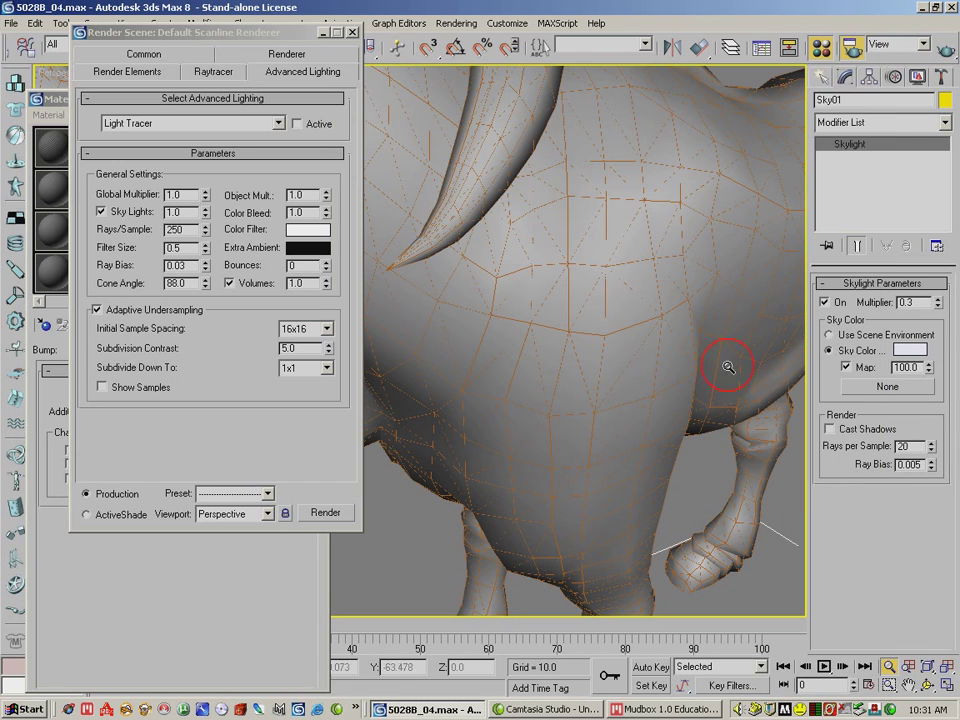
left_click_drag(616, 221, 611, 443)
left_click_drag(559, 327, 558, 376)
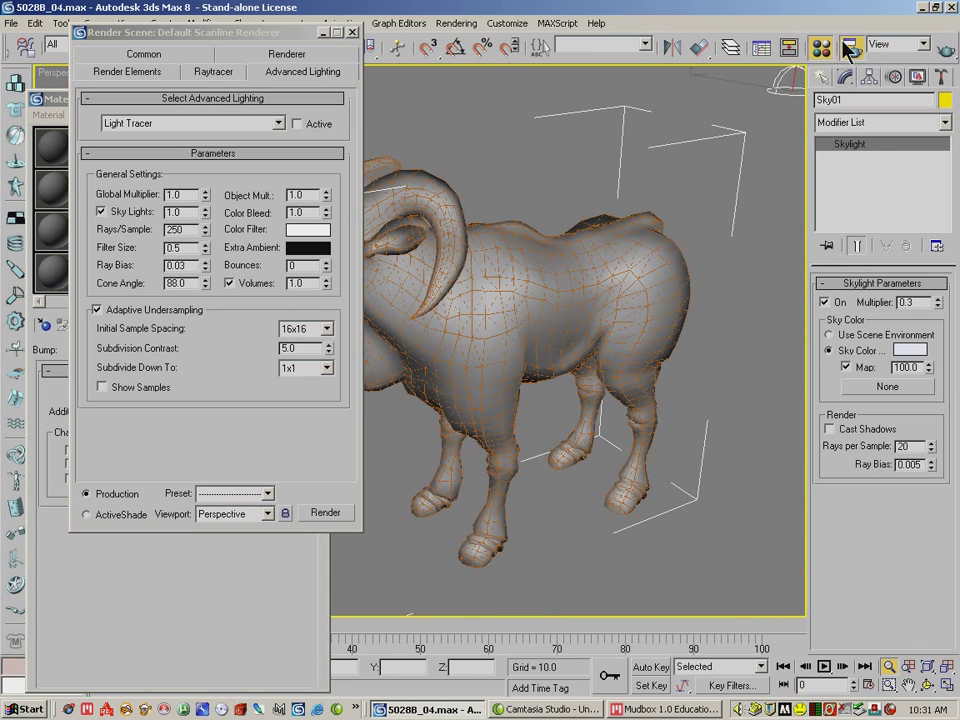
left_click(945, 50)
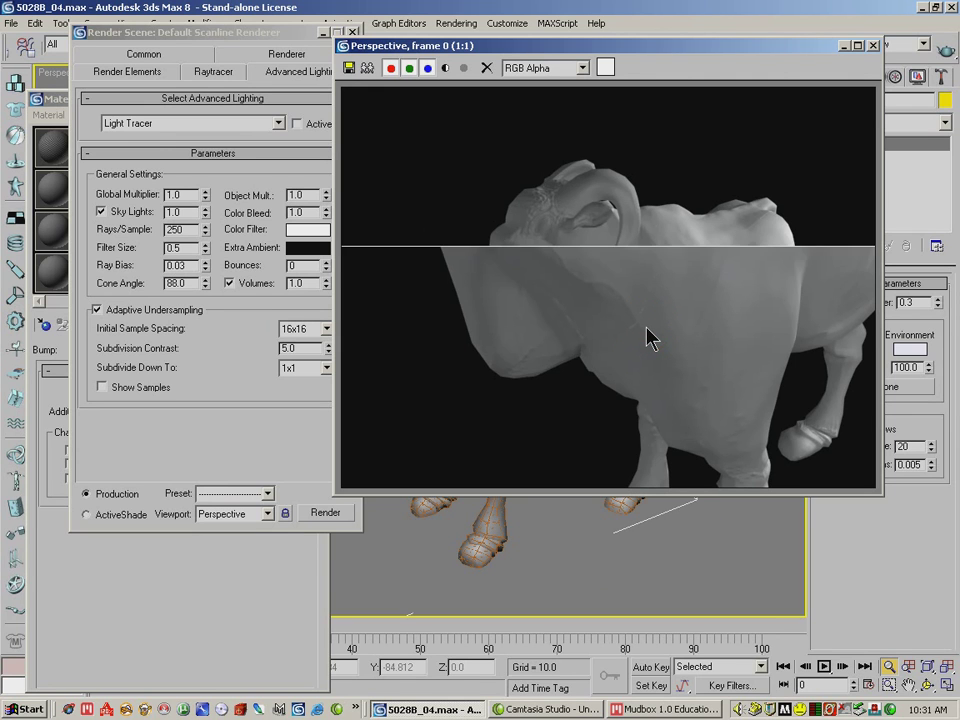